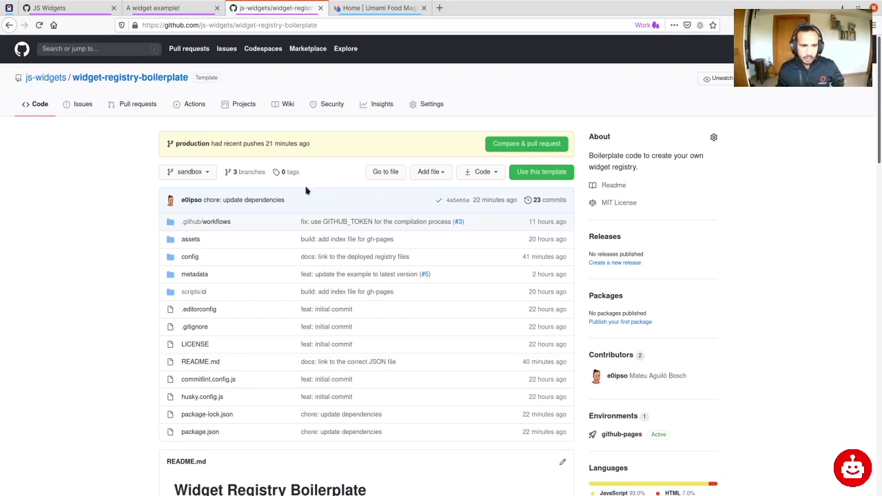
# Step: Switch to the Umami Drupal site and filter its list of available modules by "widget"
pyautogui.scroll(-5, 297, 200)
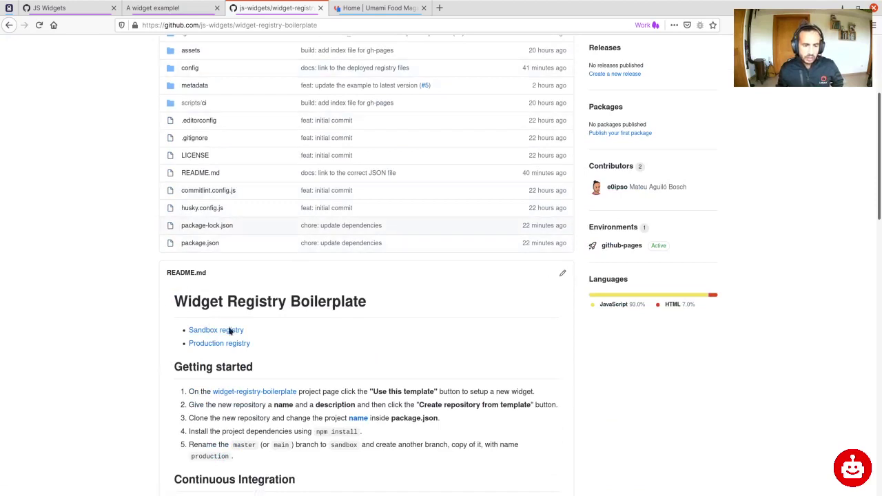
pyautogui.click(377, 8)
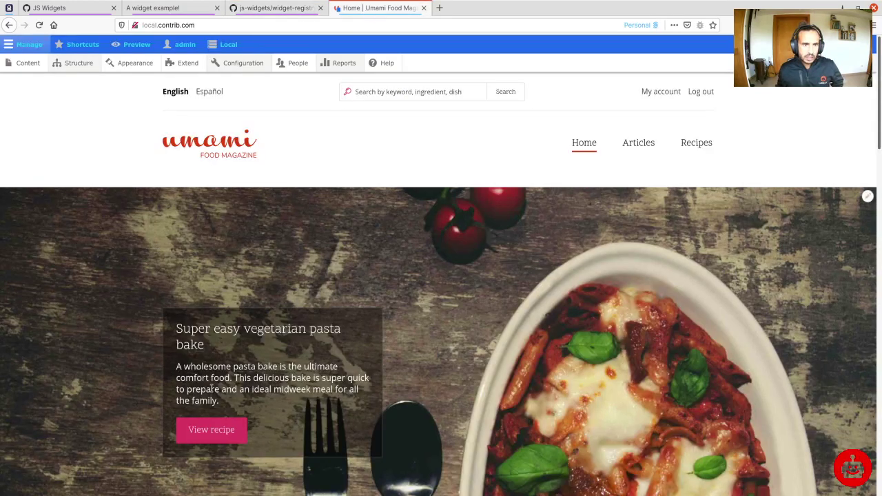
pyautogui.click(186, 64)
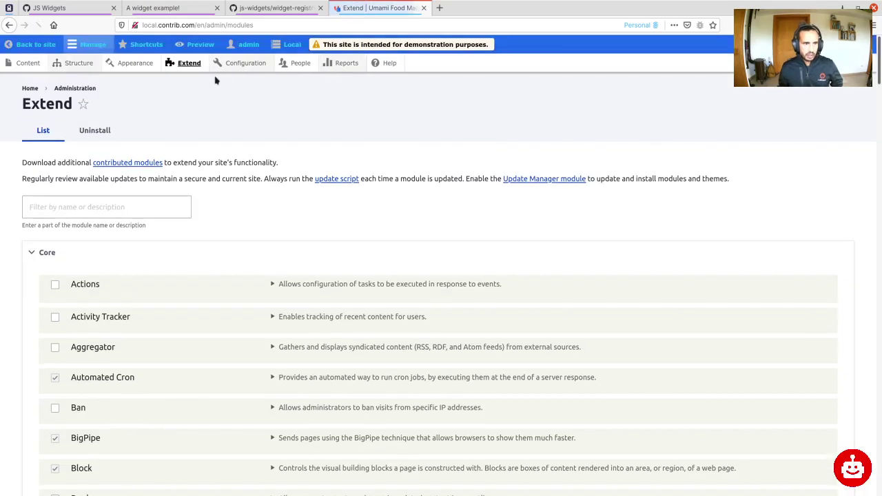
pyautogui.click(65, 198)
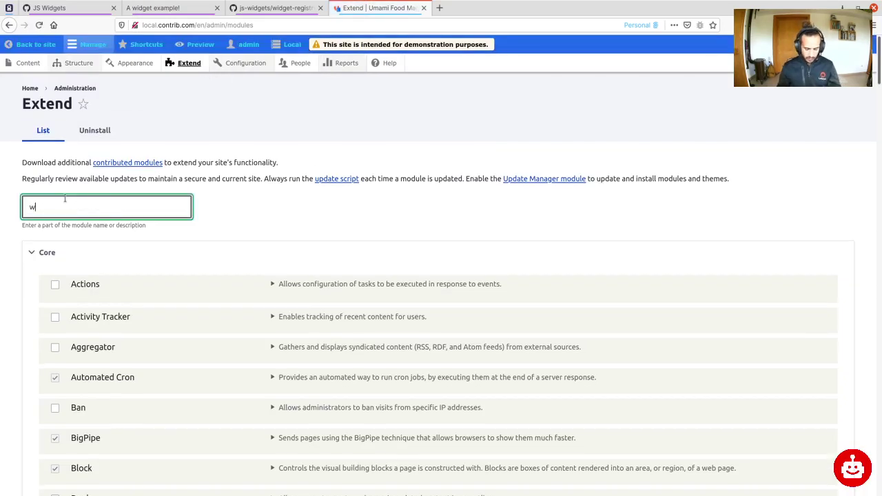
pyautogui.write('widget')
pyautogui.scroll(-3, 66, 203)
pyautogui.scroll(-3, 65, 204)
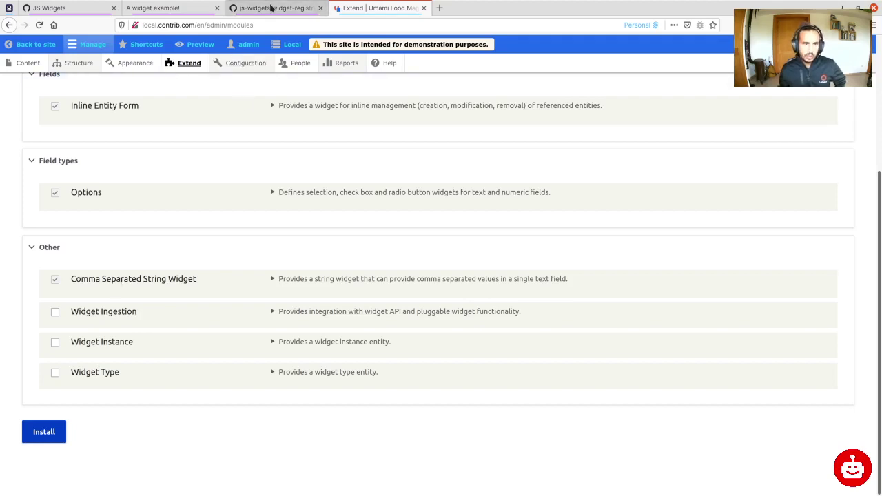
# Step: Install the Widget Ingestion, Widget Instance and Widget Type modules
pyautogui.click(120, 317)
pyautogui.click(114, 342)
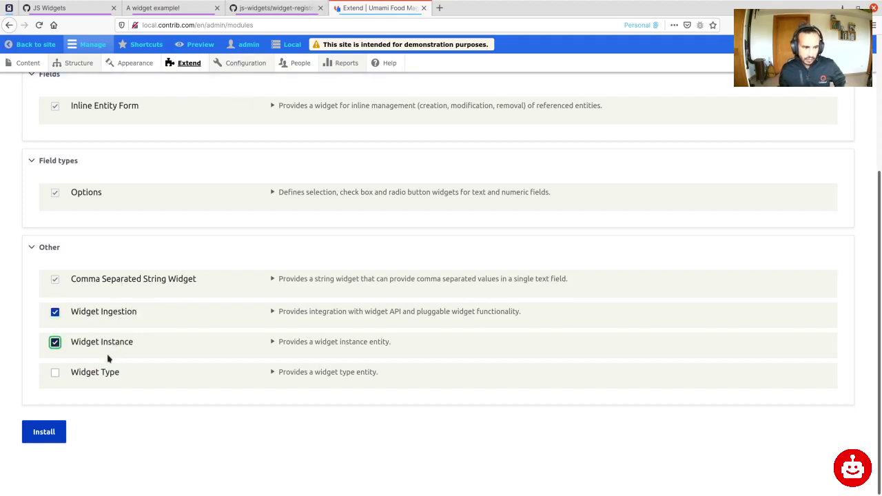
pyautogui.click(82, 374)
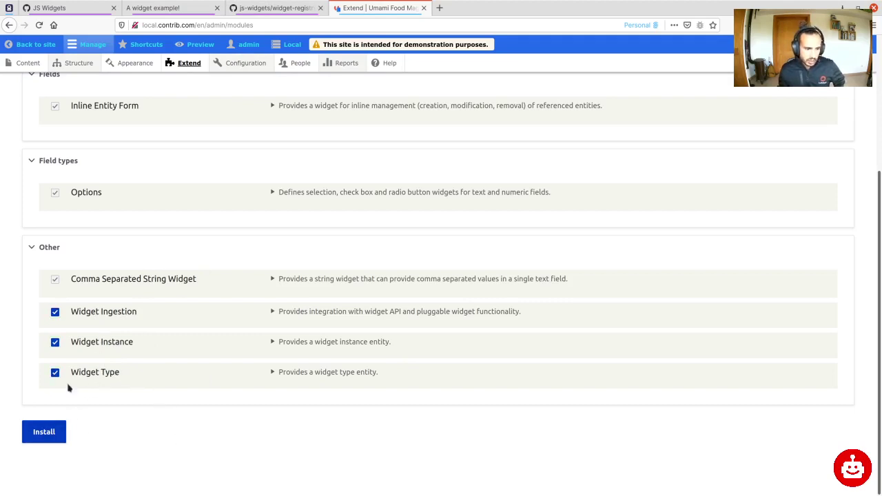
pyautogui.click(281, 9)
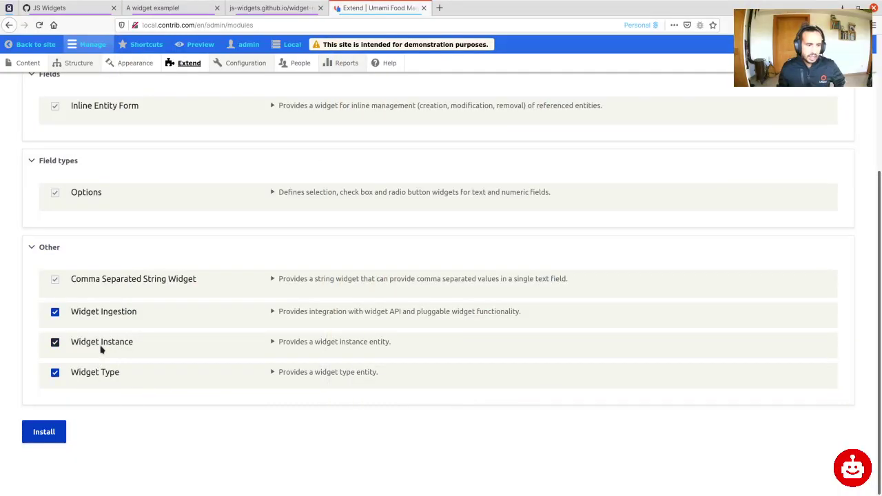
pyautogui.click(57, 432)
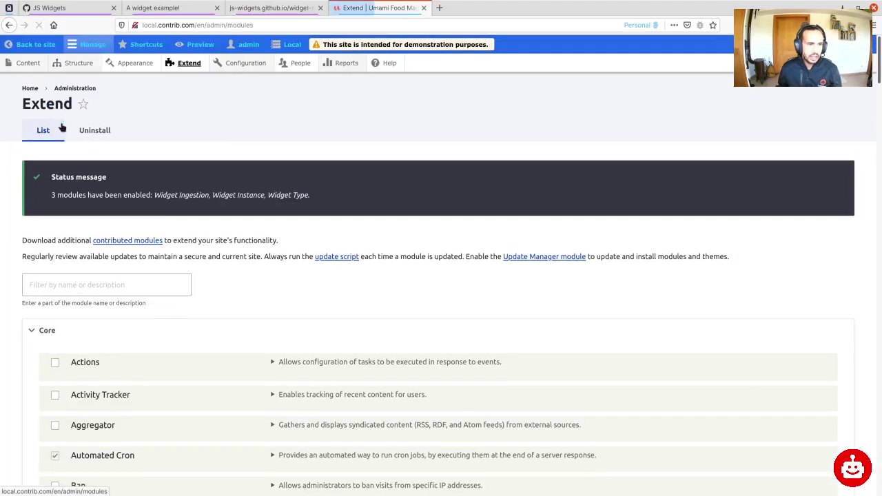
pyautogui.moveTo(25, 62)
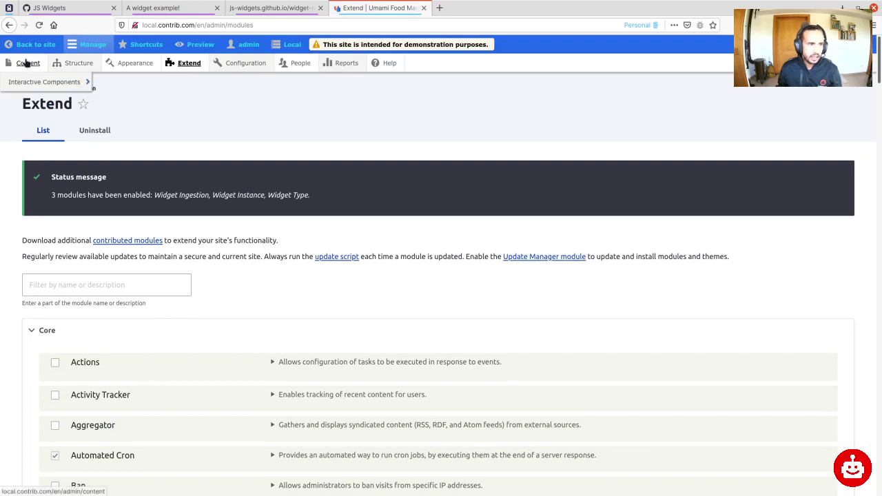
pyautogui.moveTo(28, 87)
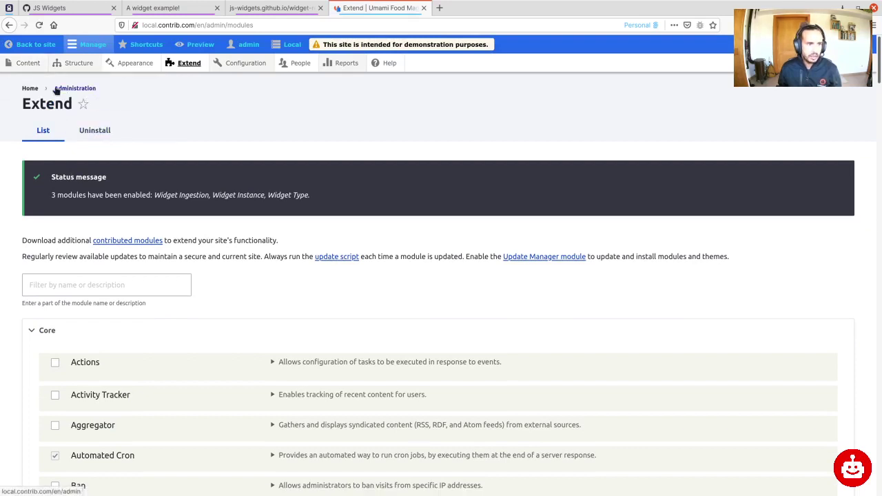
pyautogui.click(39, 66)
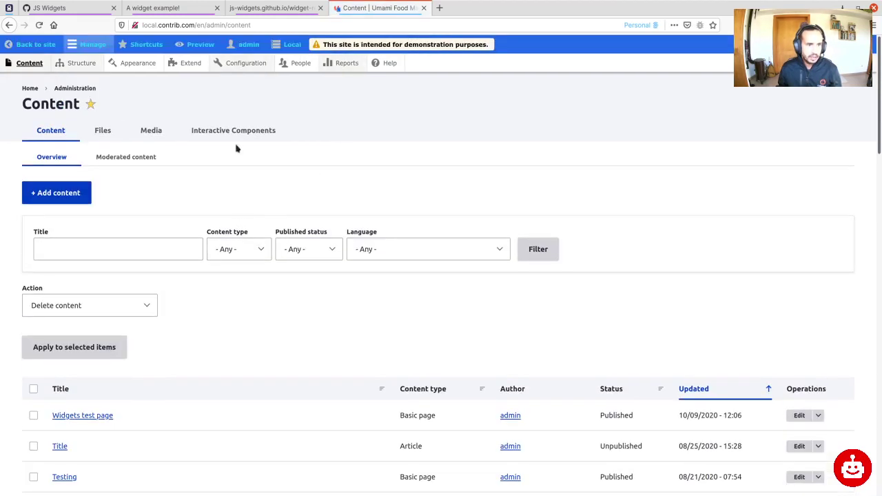
pyautogui.click(232, 137)
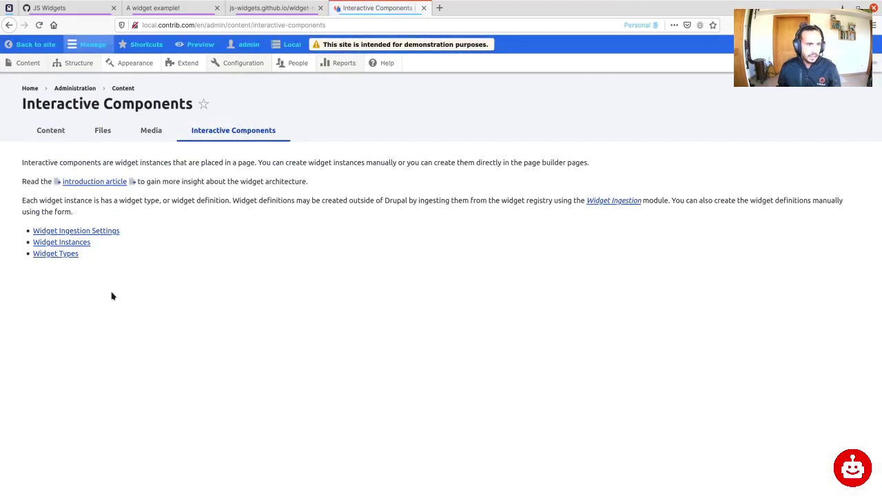
pyautogui.click(97, 233)
pyautogui.click(117, 160)
pyautogui.write('https://js-widgets.github.io/widget-registry-boilerplate/widget-registry/sandbox/registry.json')
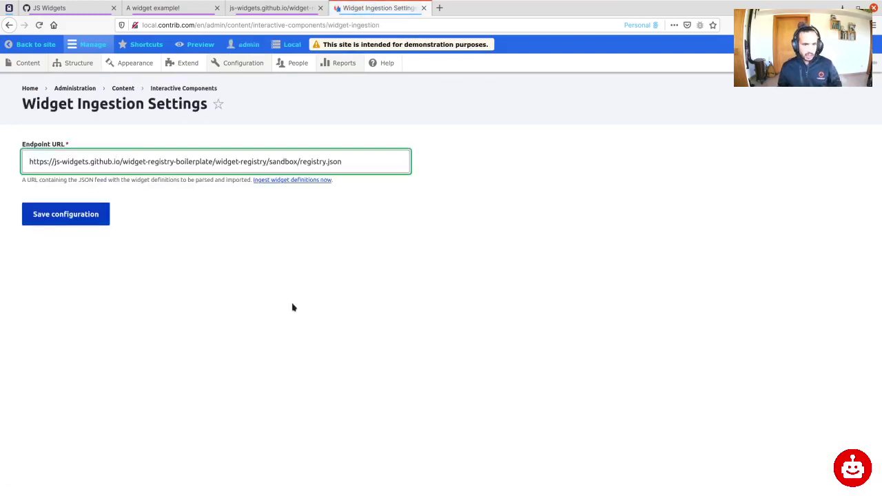
pyautogui.click(69, 220)
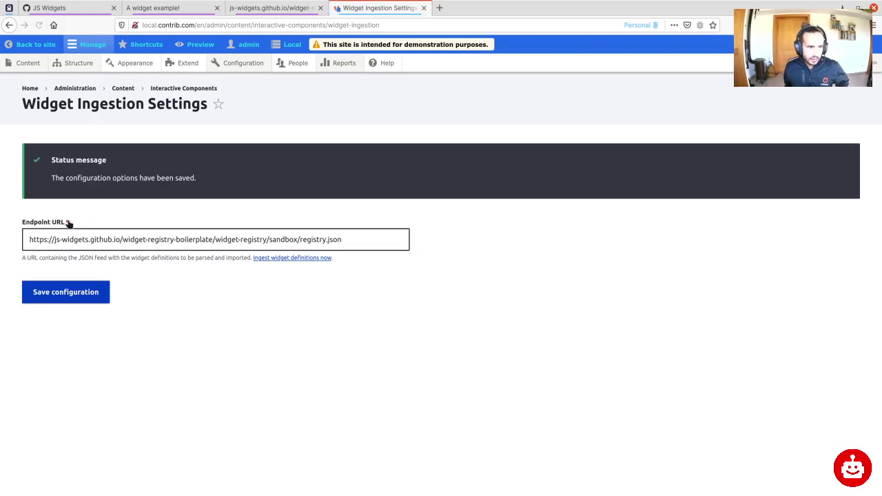
# Step: Ingest the widget definitions from the registry, after viewing the widget types list in a separate browser tab
pyautogui.click(320, 259)
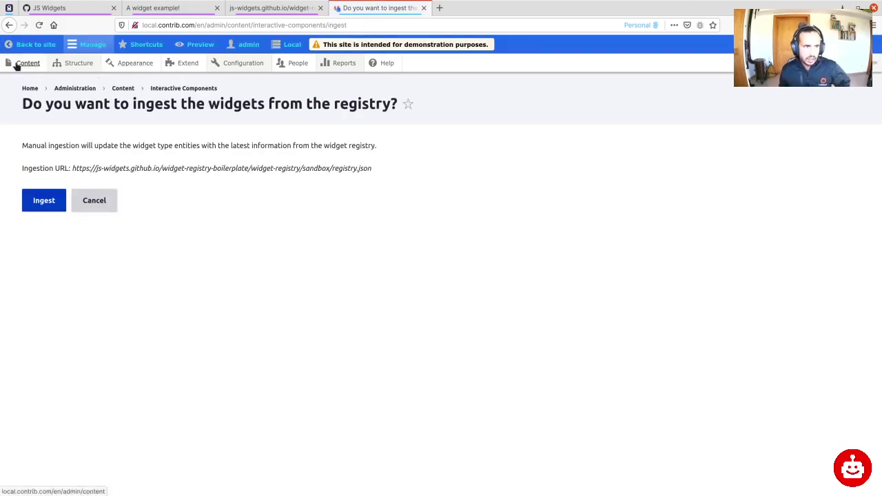
pyautogui.moveTo(22, 77)
pyautogui.middleClick(144, 83)
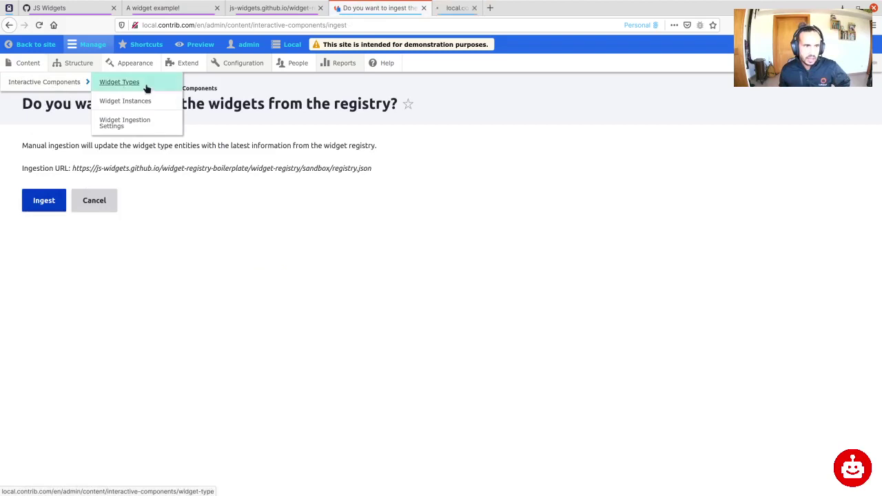
pyautogui.click(465, 9)
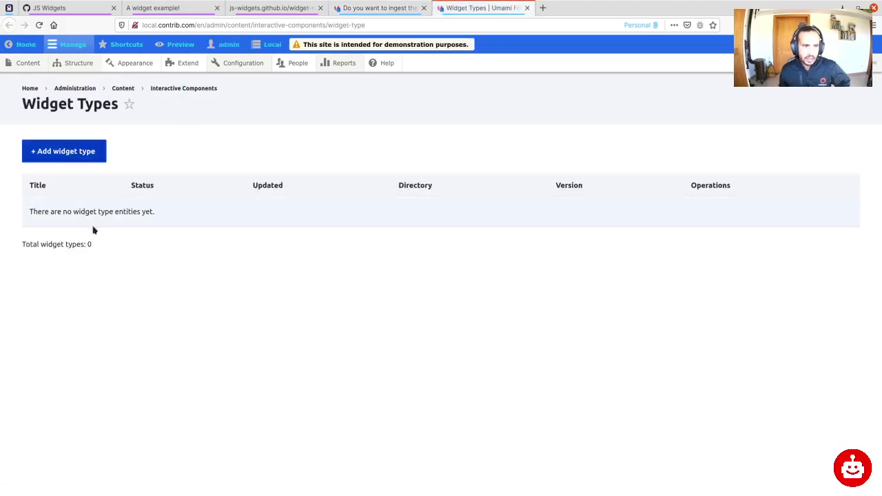
pyautogui.click(385, 9)
pyautogui.click(43, 201)
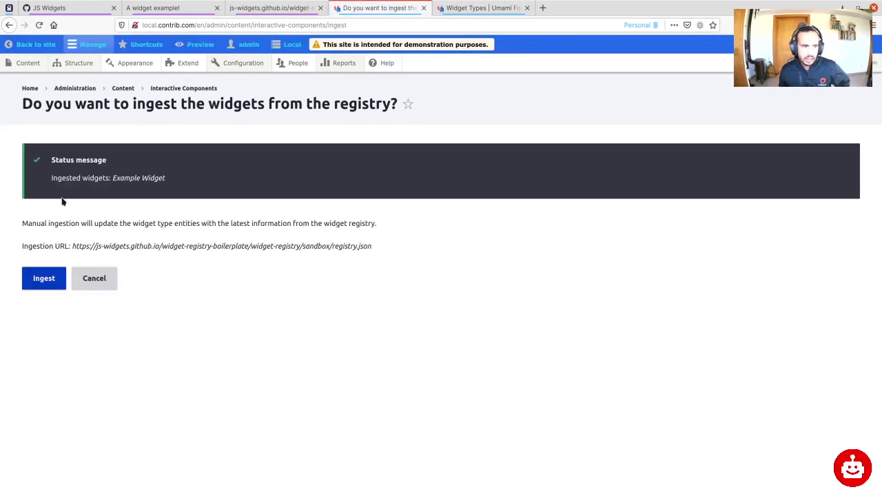
pyautogui.tripleClick(69, 177)
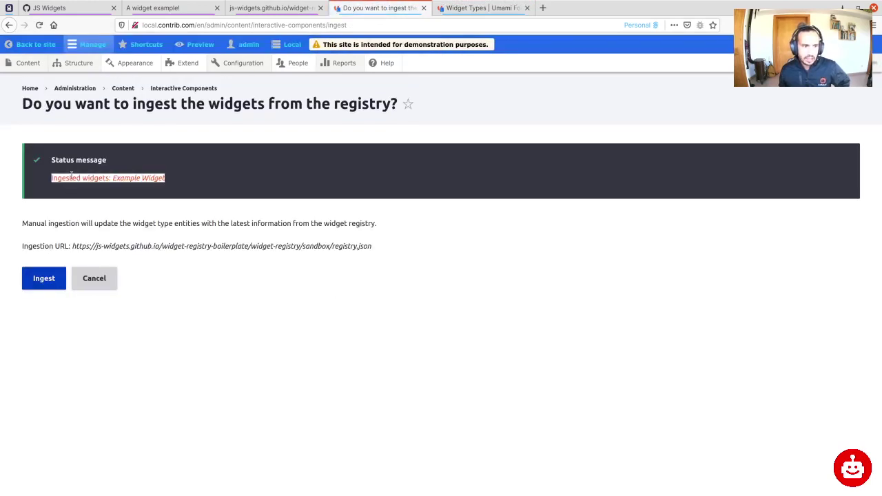
# Step: Refresh the widget types list and check the version and directory of the ingested widget type
pyautogui.click(449, 12)
pyautogui.click(39, 25)
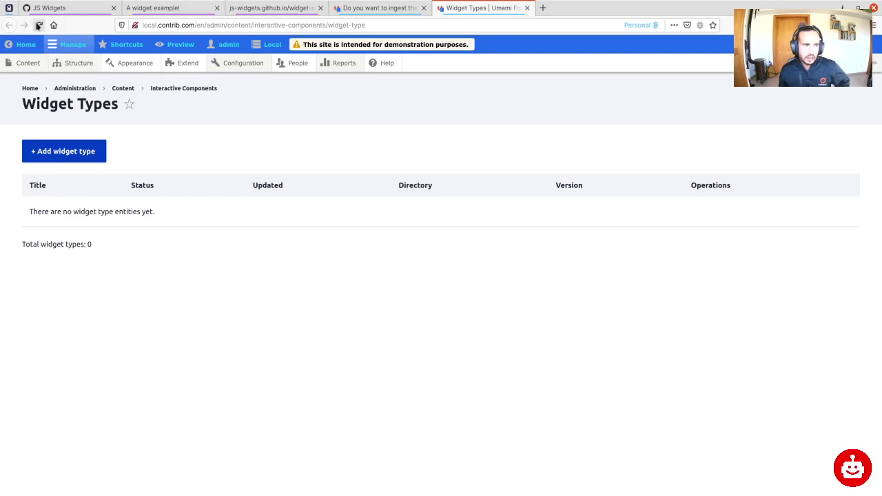
pyautogui.doubleClick(751, 212)
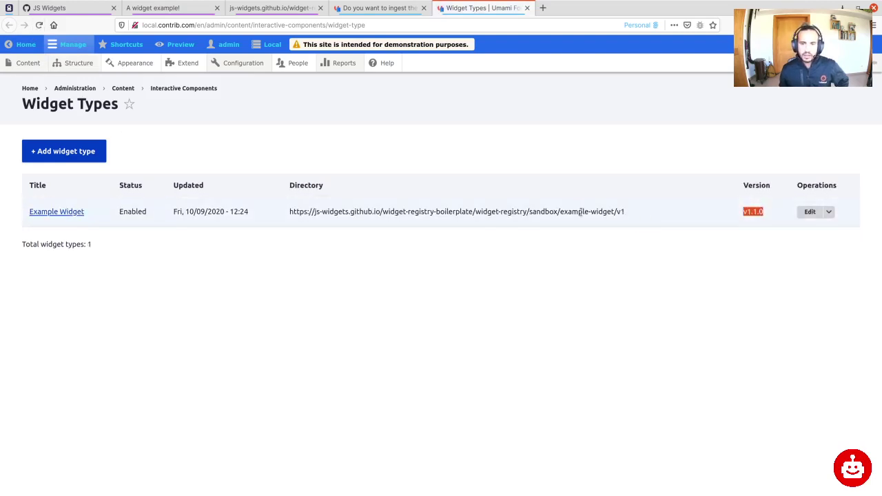
pyautogui.doubleClick(543, 211)
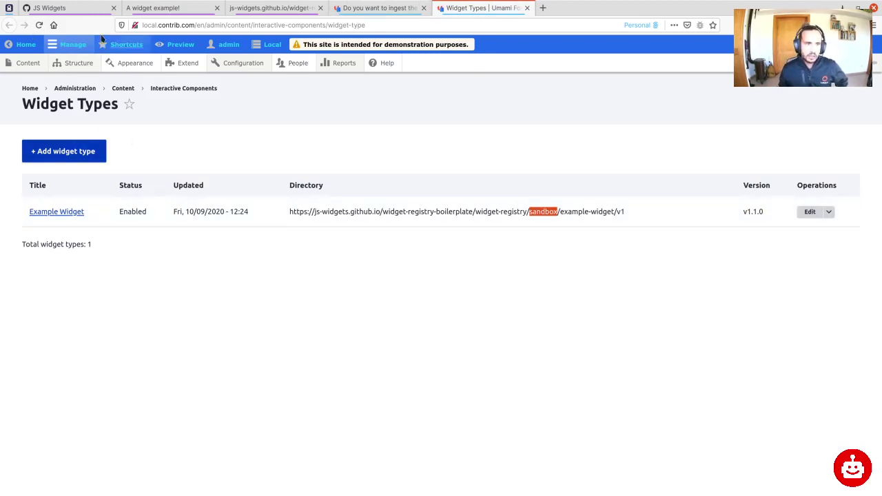
# Step: Open the field management page of the Widget block type in the custom block library
pyautogui.moveTo(71, 63)
pyautogui.click(71, 82)
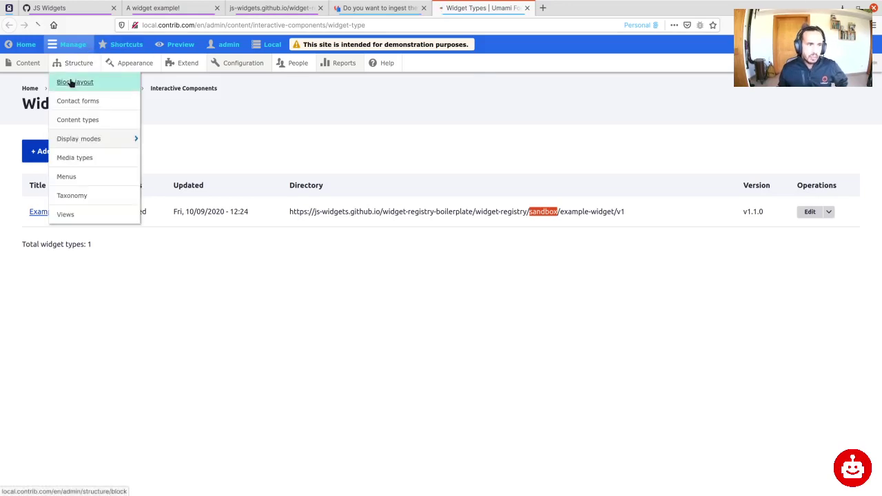
pyautogui.click(130, 132)
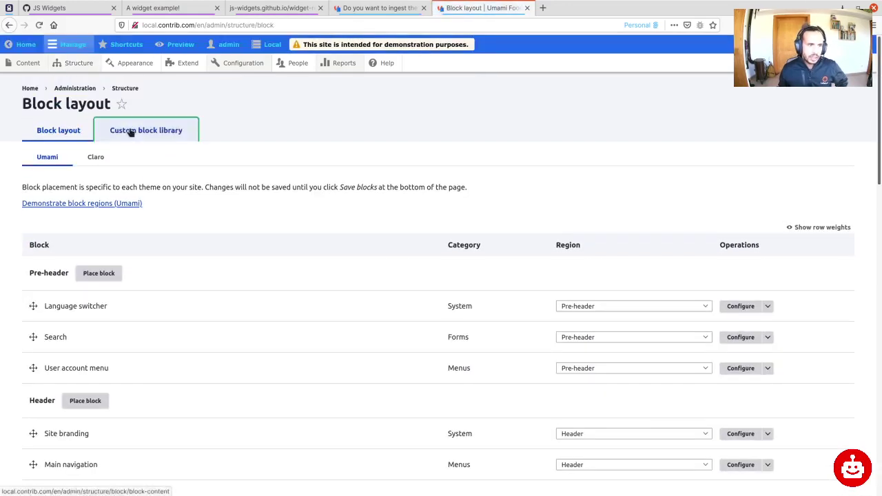
pyautogui.click(87, 163)
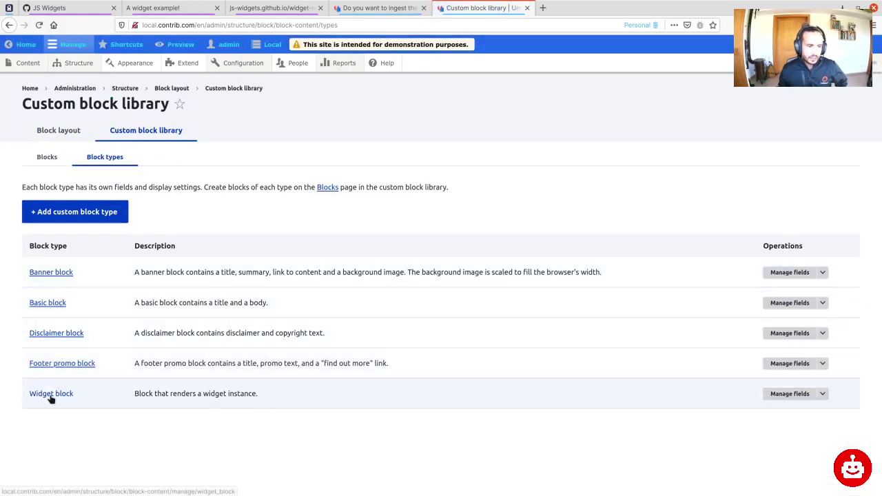
pyautogui.click(61, 393)
pyautogui.click(104, 130)
# Step: Add a new field of type Other… with the label Widget Instance to the Widget block type
pyautogui.click(55, 169)
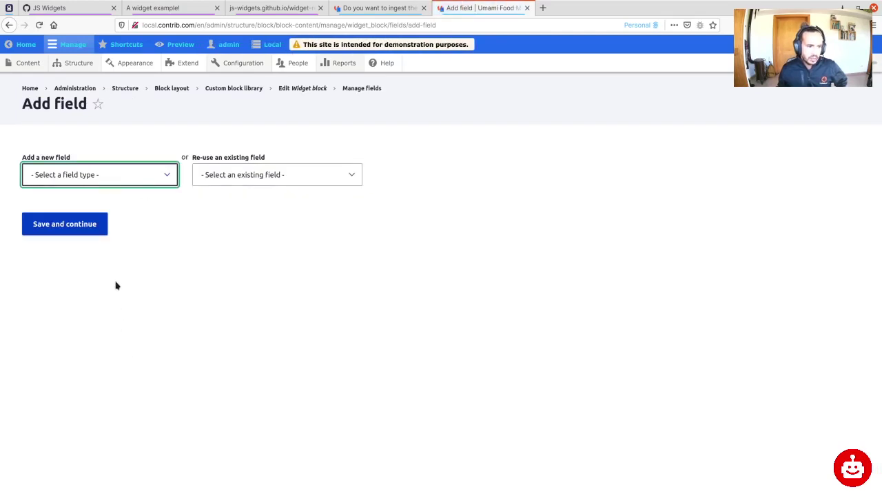
pyautogui.press('o')
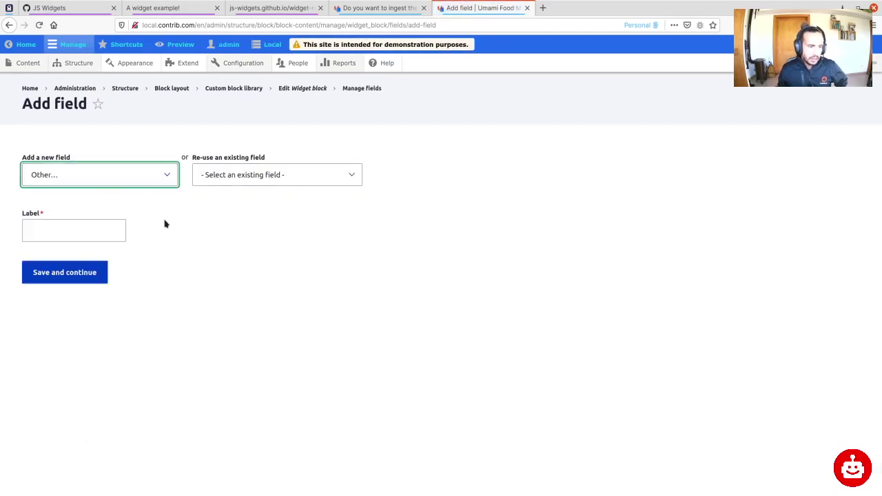
pyautogui.click(90, 224)
pyautogui.write('Widget Instance')
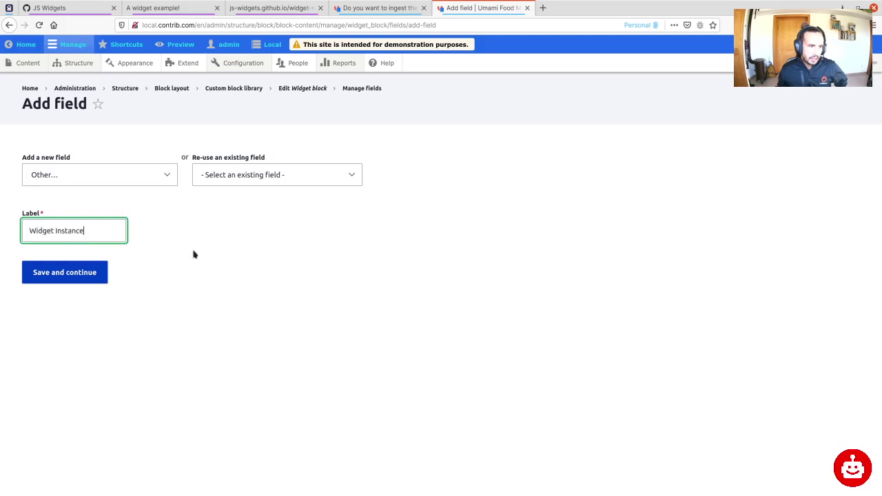
pyautogui.click(95, 274)
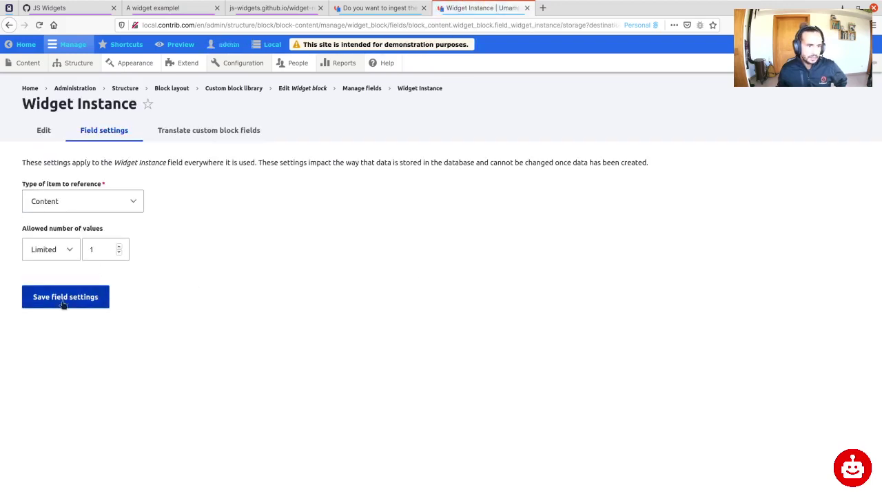
# Step: Set the new field's type of item to reference to Widget Type and save the field settings
pyautogui.press('w')
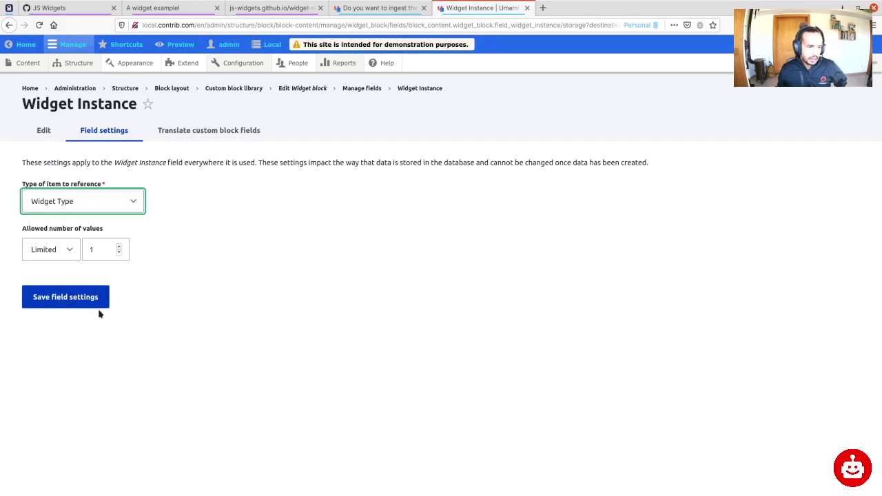
pyautogui.click(243, 188)
pyautogui.click(62, 297)
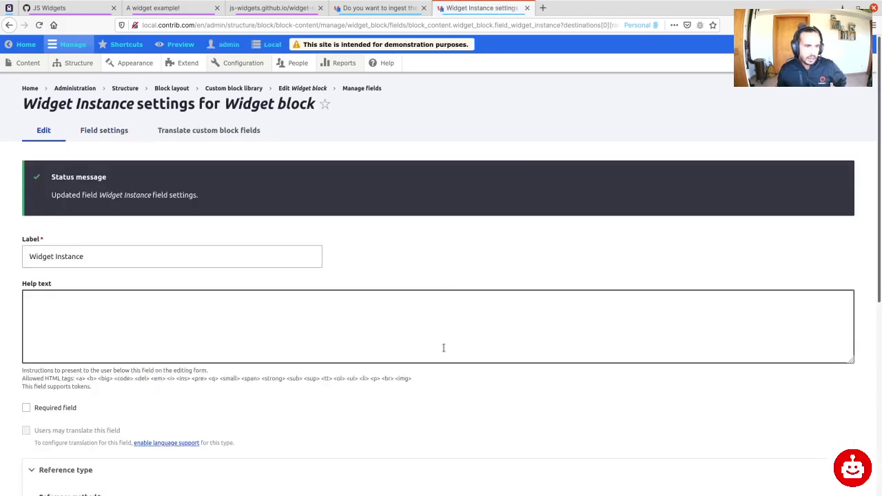
# Step: Make the Widget Instance field required and save its settings
pyautogui.scroll(-5, 160, 307)
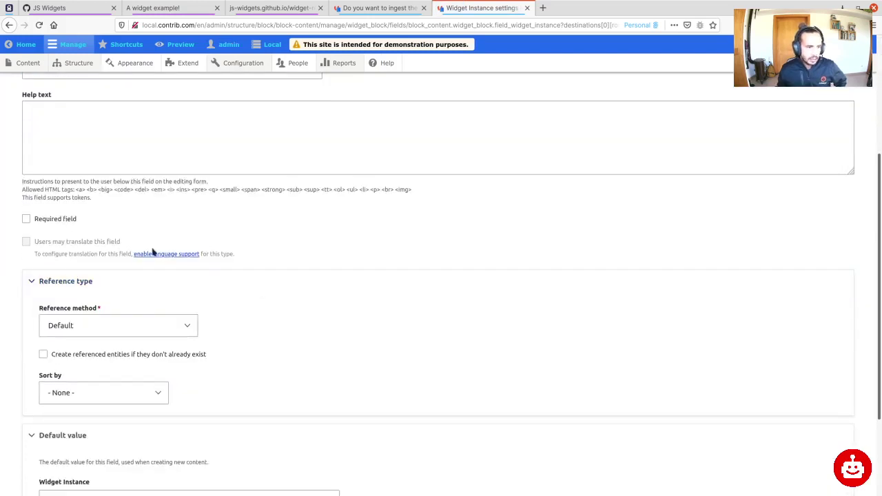
pyautogui.scroll(-2, 292, 302)
pyautogui.click(71, 138)
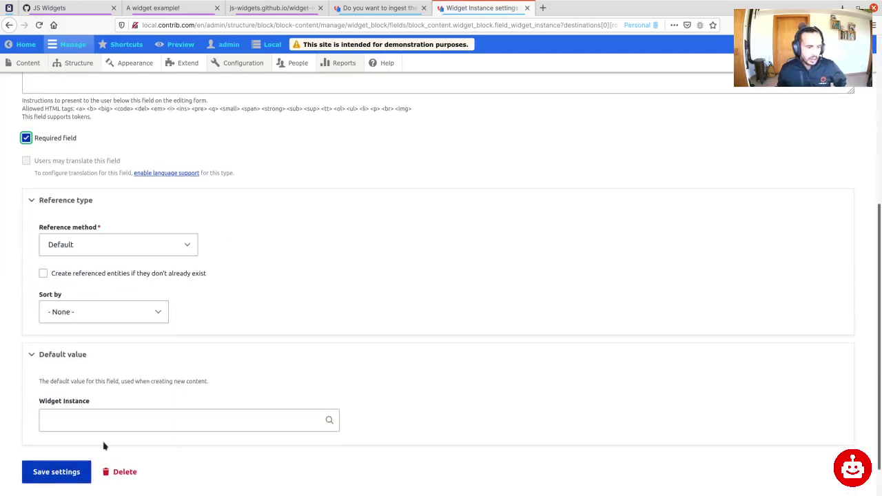
pyautogui.click(44, 474)
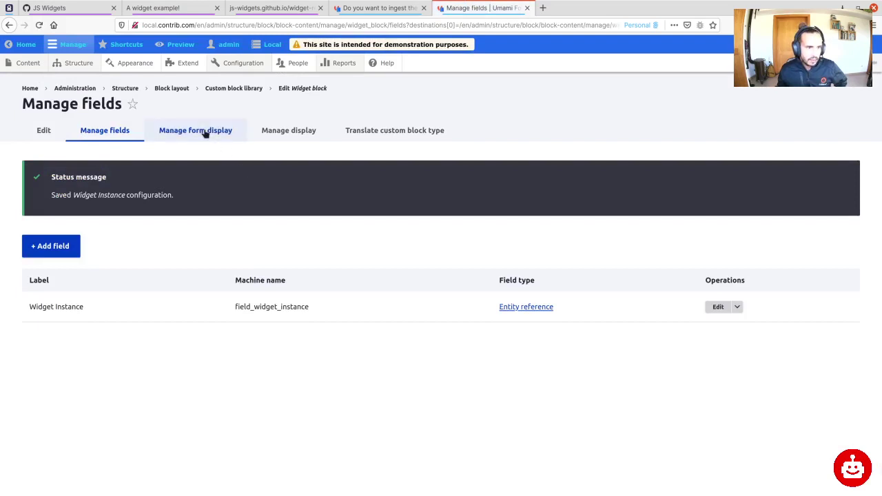
# Step: Set the Widget Instance field's form widget to Inline entity form - Simple and save the form display
pyautogui.click(205, 132)
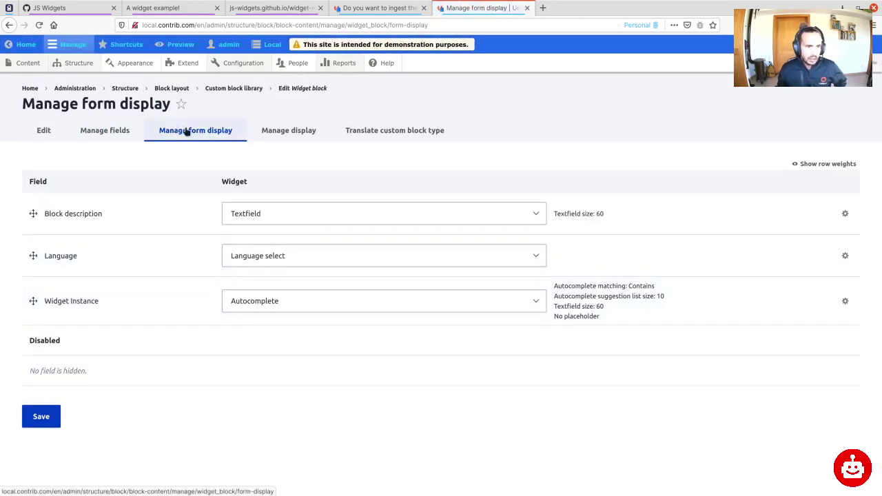
pyautogui.click(337, 307)
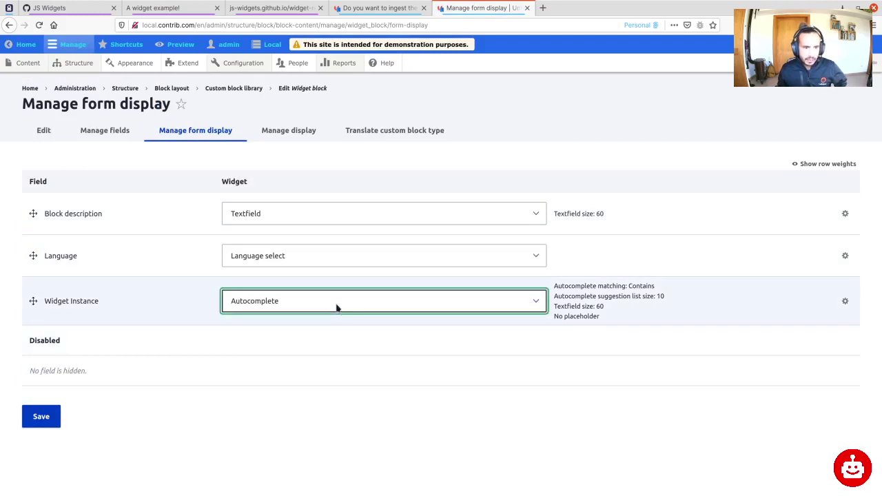
pyautogui.click(302, 369)
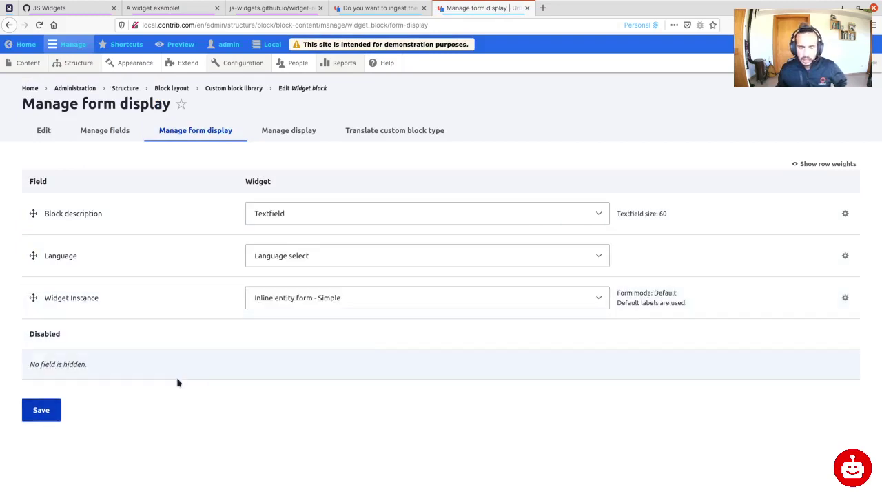
pyautogui.click(51, 412)
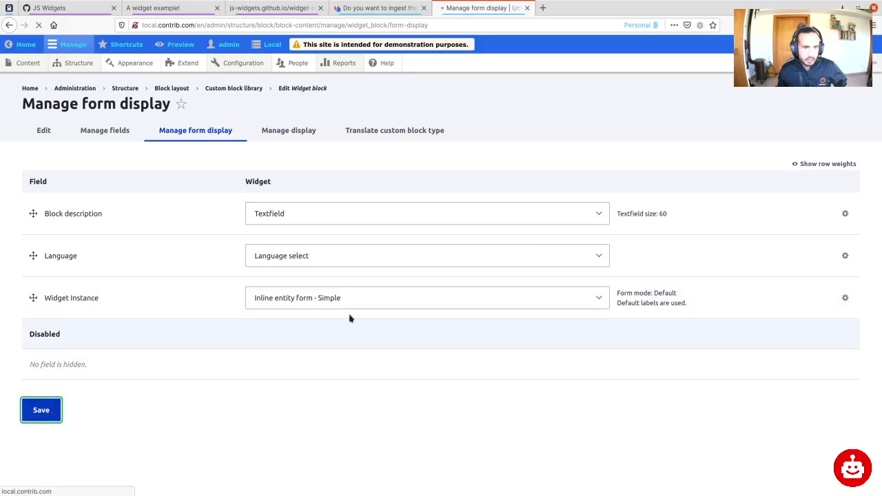
# Step: Hide the Widget Instance label, set its display format to Rendered entity (with preview), and save the display settings
pyautogui.click(293, 143)
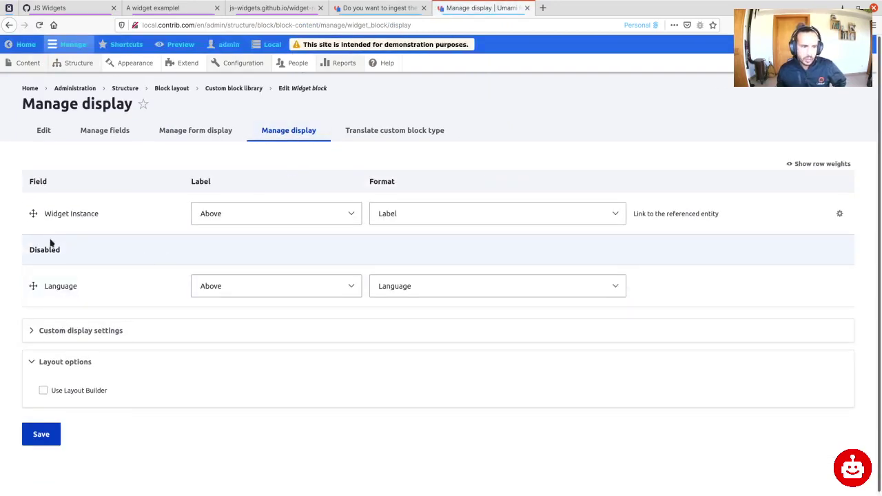
pyautogui.click(235, 213)
pyautogui.click(217, 265)
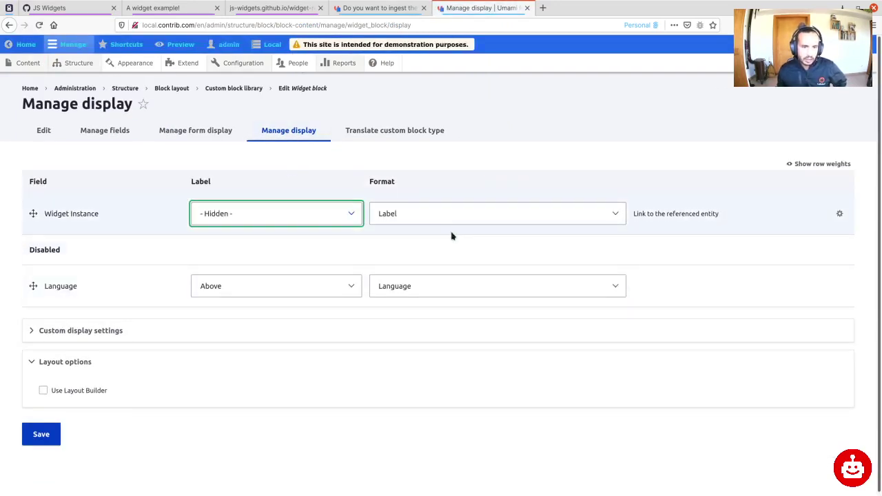
pyautogui.click(428, 228)
pyautogui.click(433, 278)
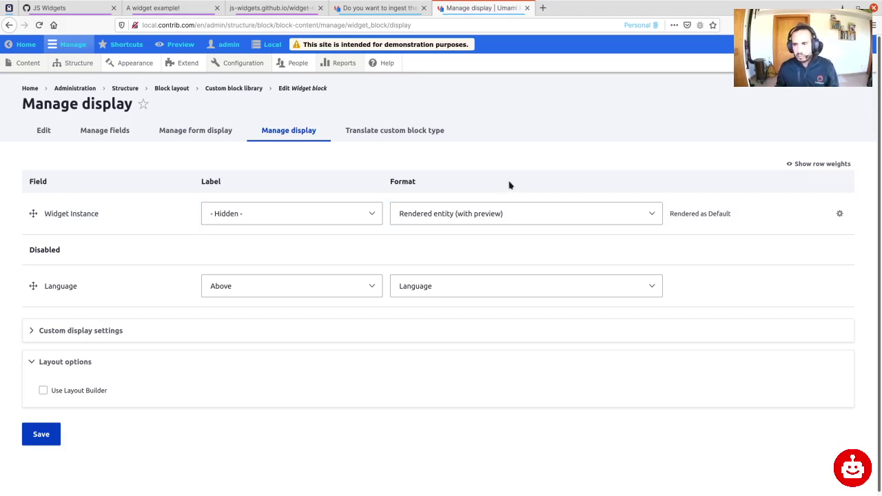
pyautogui.click(54, 440)
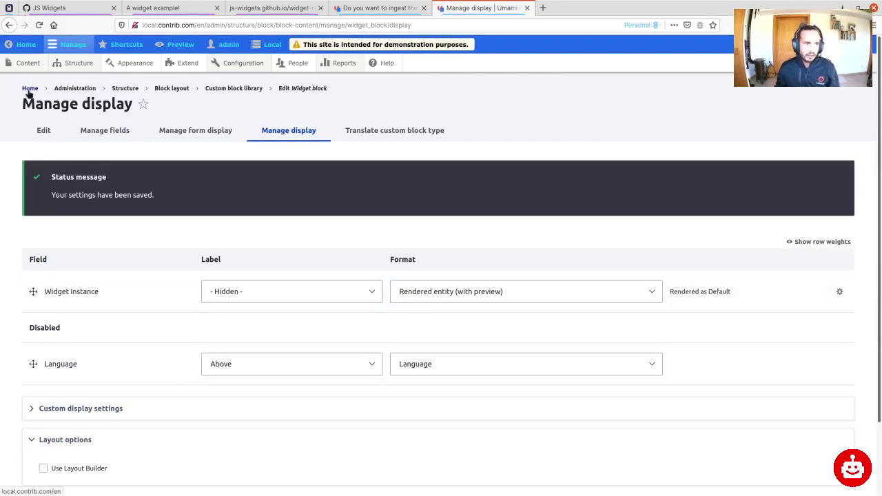
# Step: Open the layout editor of the Widgets test page content item
pyautogui.click(21, 67)
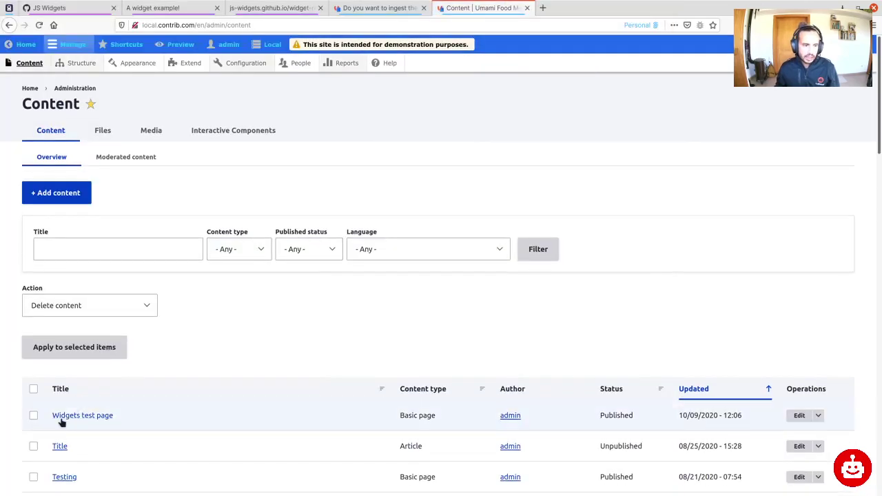
pyautogui.tripleClick(416, 416)
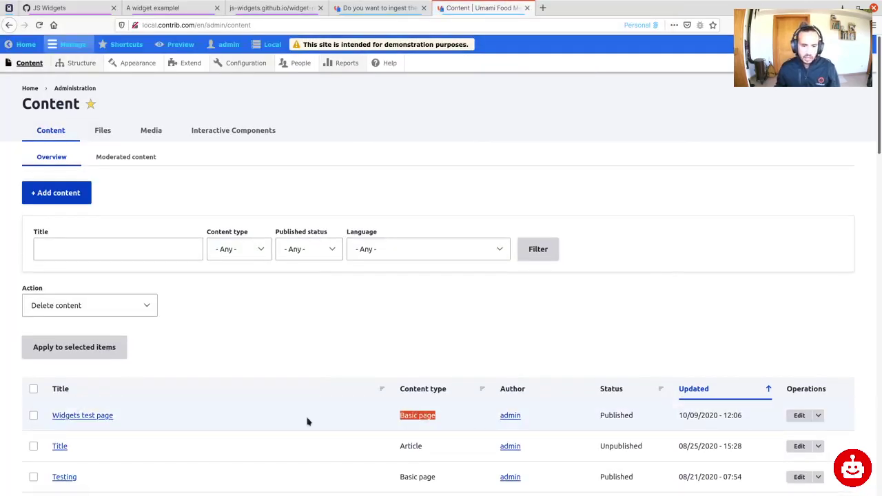
pyautogui.click(62, 416)
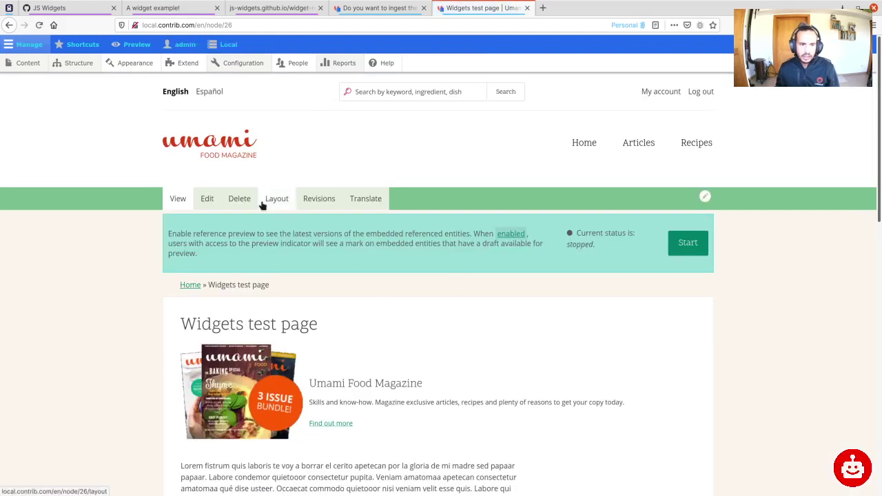
pyautogui.scroll(-5, 261, 205)
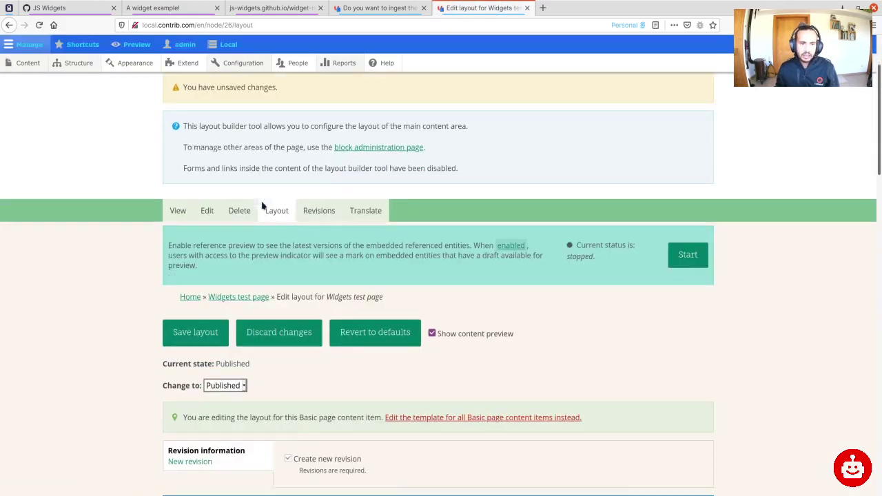
pyautogui.scroll(-3, 261, 205)
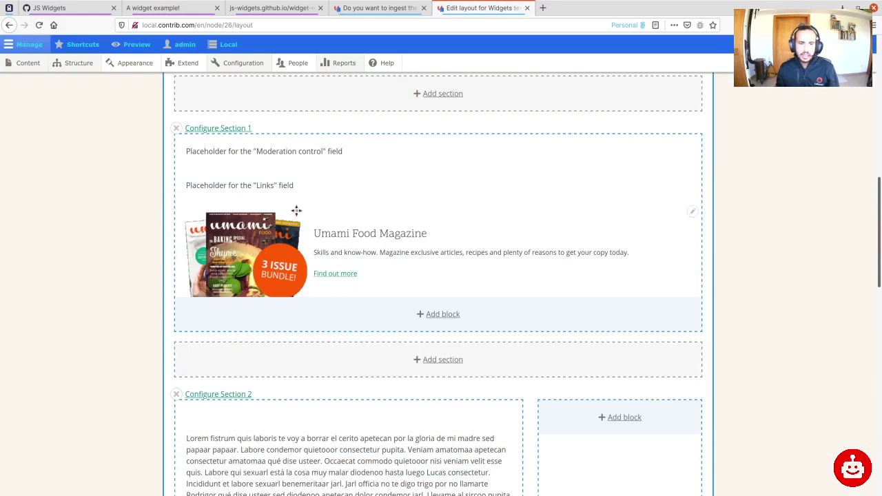
pyautogui.scroll(-3, 398, 308)
# Step: Start a custom Widget block in the narrow column of Section 2 and examine its Widget Instance fields
pyautogui.click(618, 229)
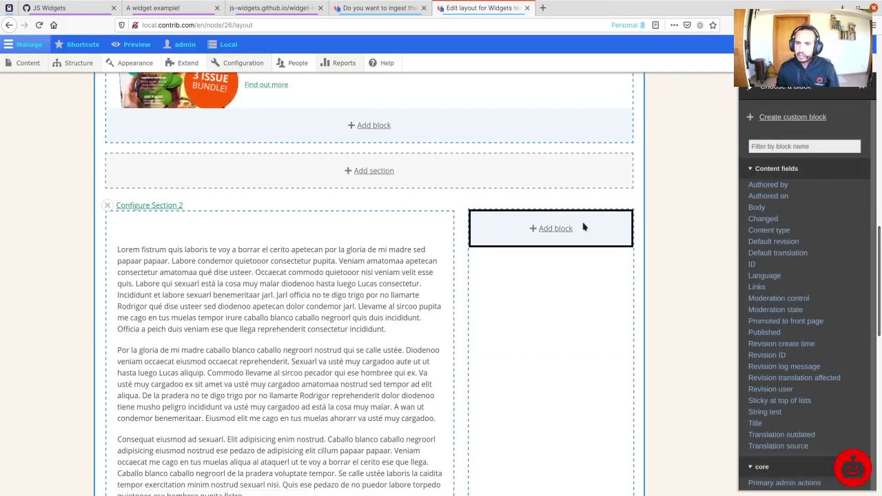
pyautogui.click(775, 122)
pyautogui.click(784, 214)
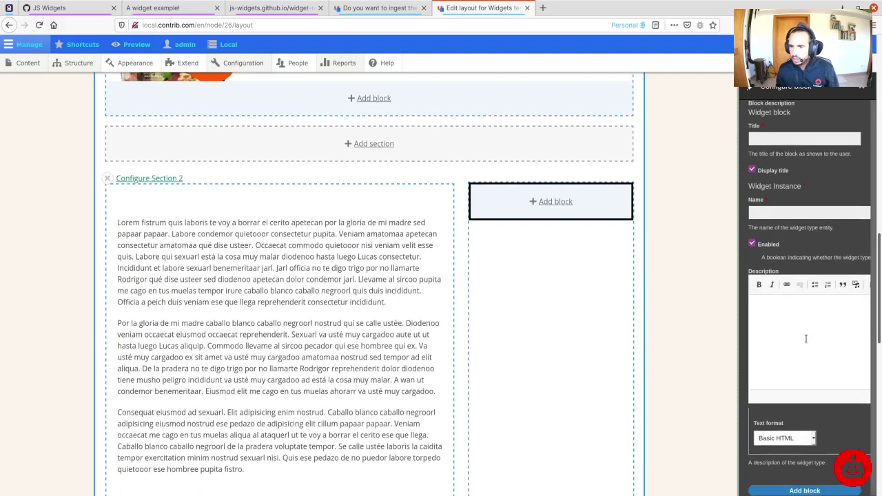
pyautogui.click(780, 343)
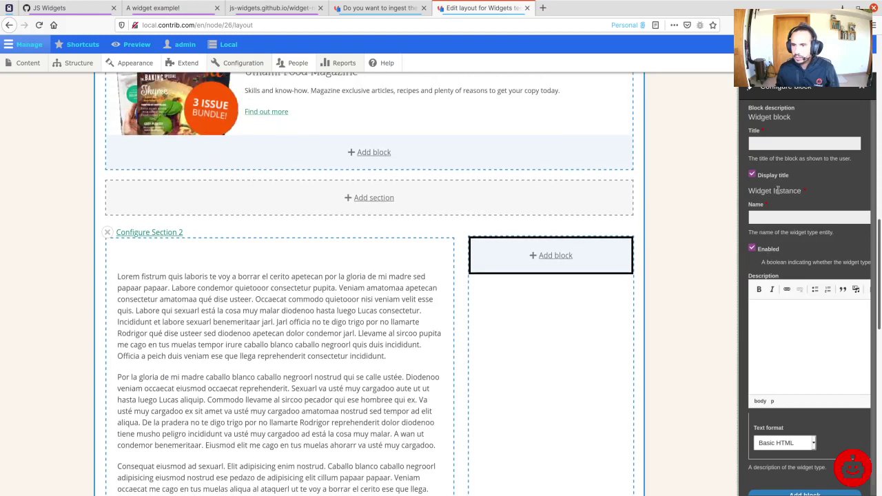
pyautogui.click(781, 220)
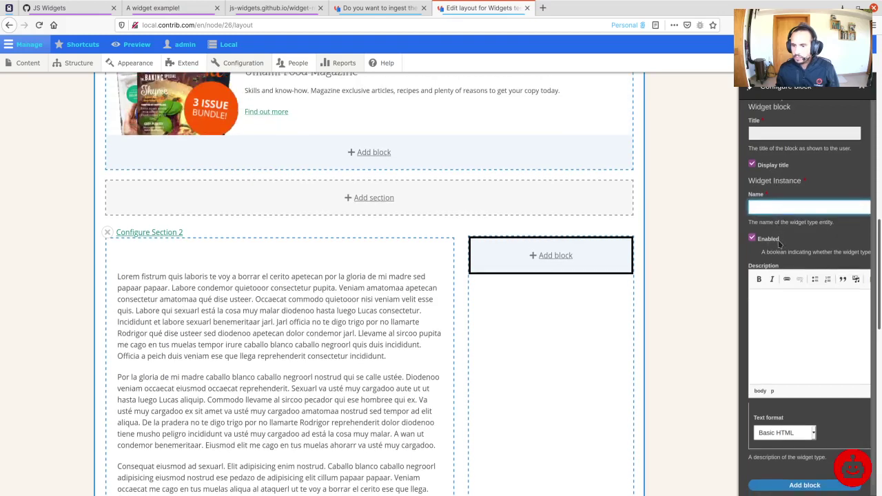
pyautogui.scroll(2, 693, 243)
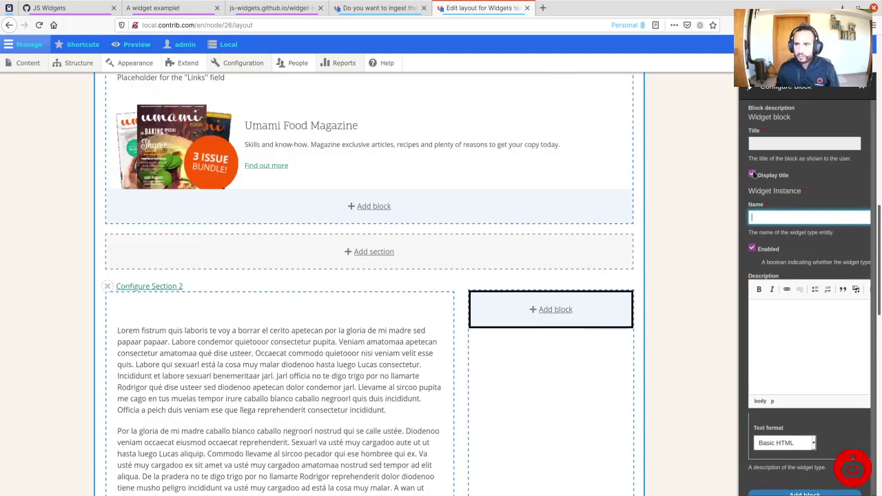
pyautogui.scroll(1, 414, 96)
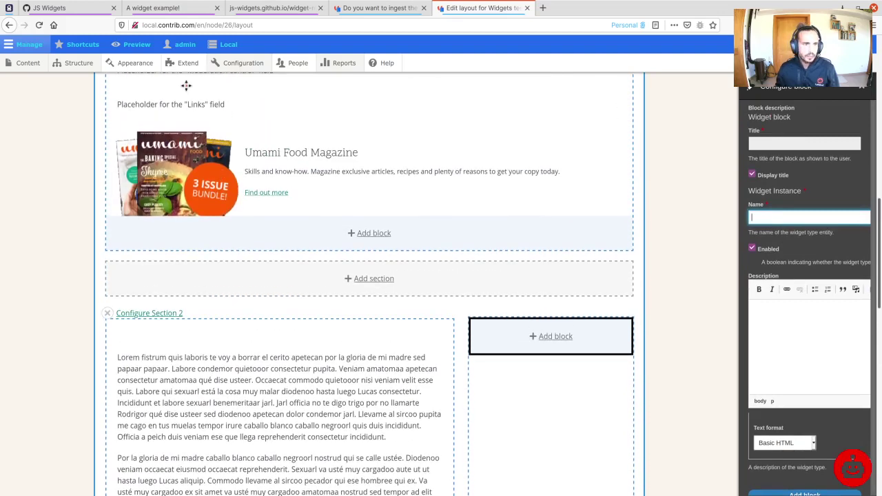
# Step: Open the Widget block type's form display from the custom block library and check the Widget Instance field's widget options
pyautogui.moveTo(251, 64)
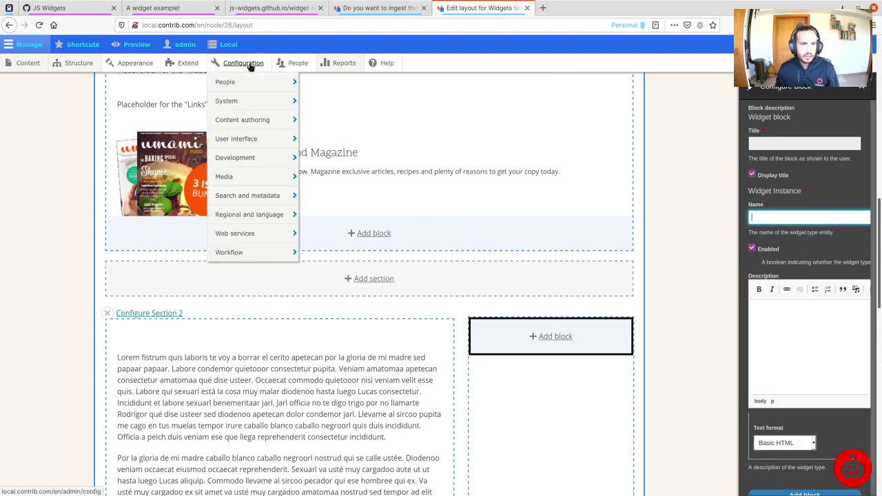
pyautogui.moveTo(91, 65)
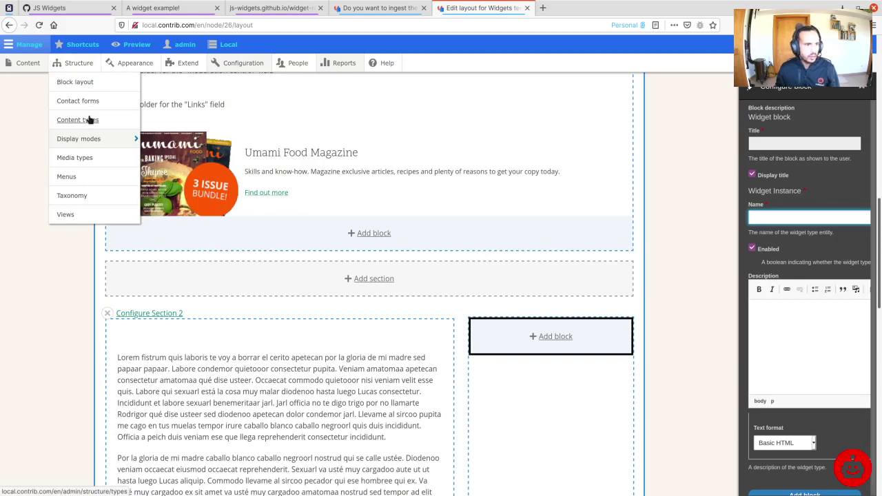
pyautogui.click(77, 63)
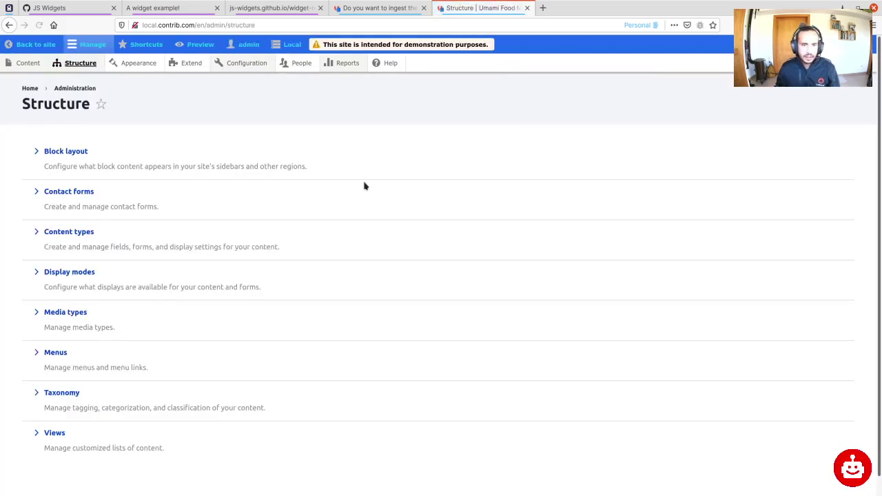
pyautogui.click(76, 153)
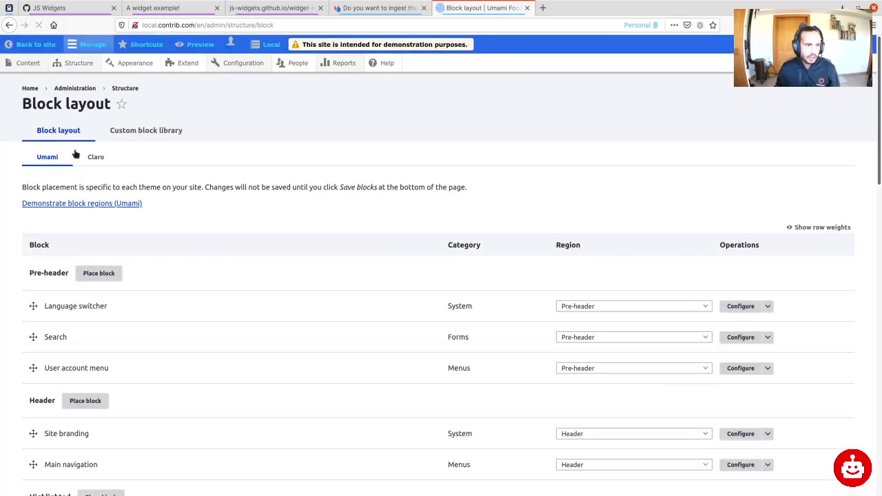
pyautogui.click(147, 131)
pyautogui.scroll(-3, 278, 366)
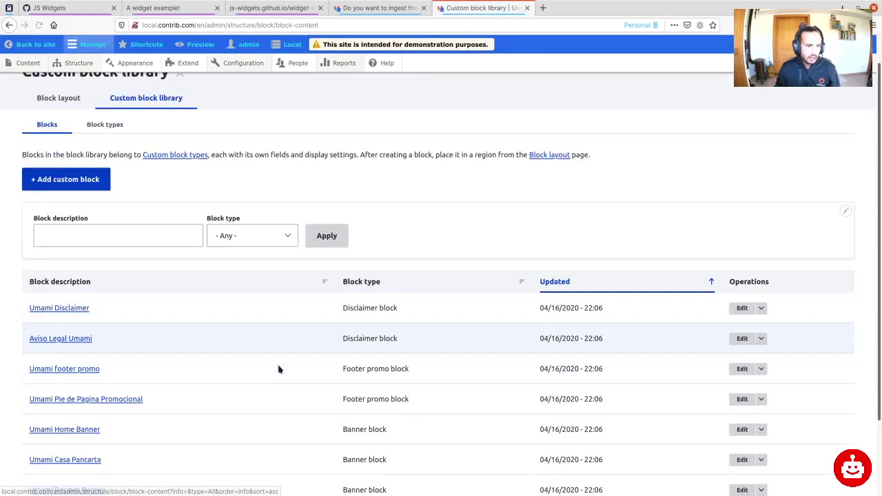
pyautogui.scroll(3, 184, 389)
pyautogui.click(107, 158)
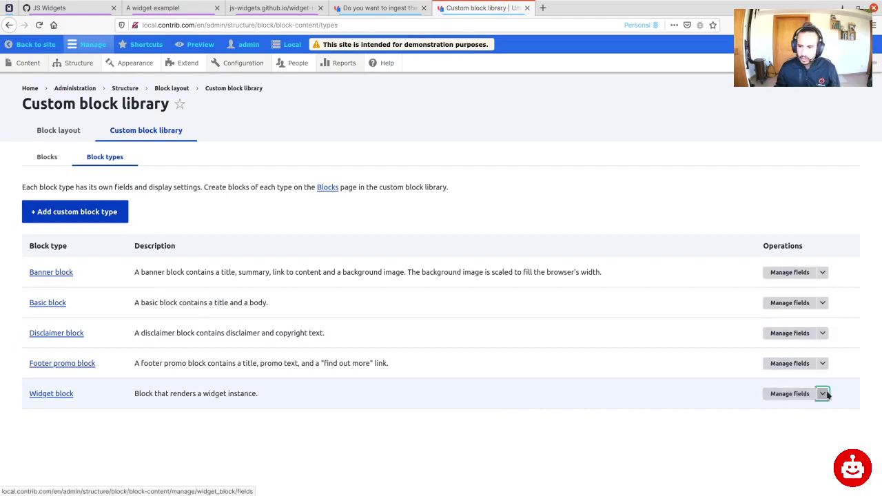
pyautogui.click(822, 393)
pyautogui.click(792, 406)
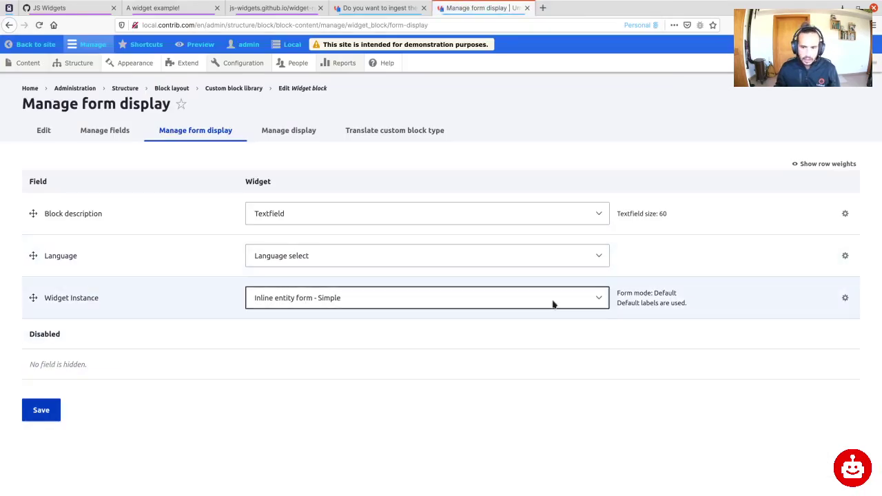
pyautogui.click(356, 301)
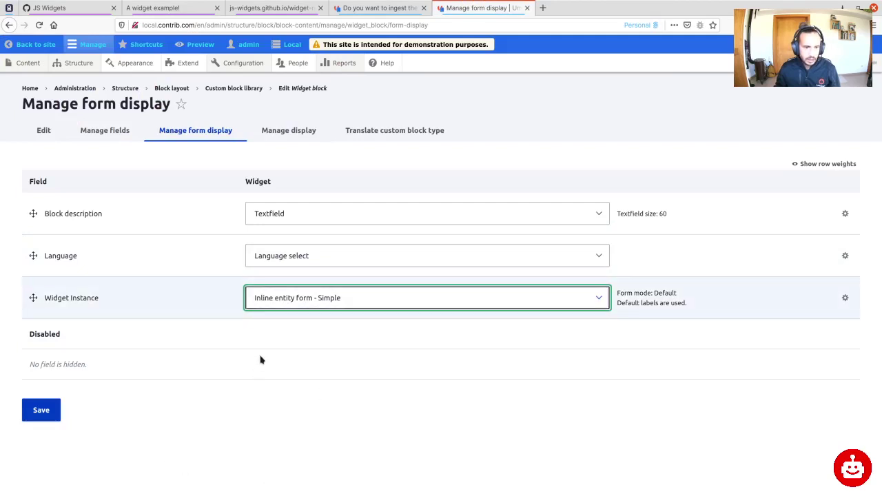
# Step: Change the Widget Instance field's type of item to reference to the option just above Widget Type and save the field settings
pyautogui.click(110, 133)
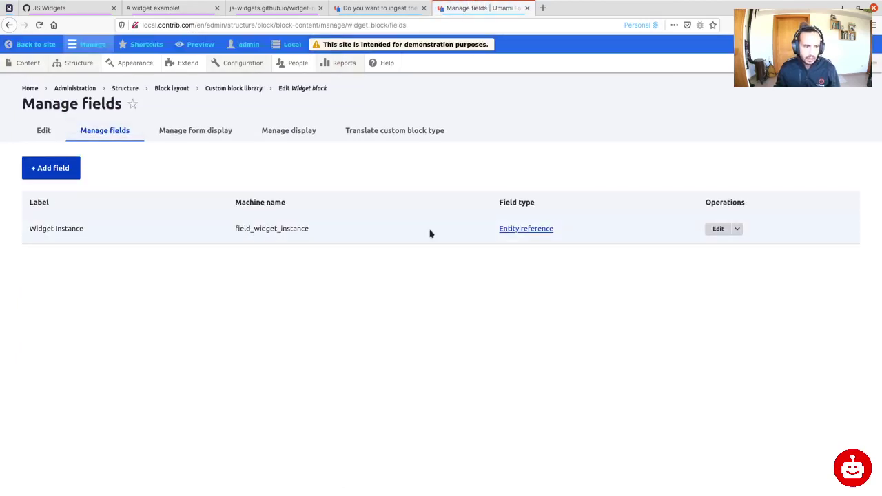
pyautogui.click(529, 232)
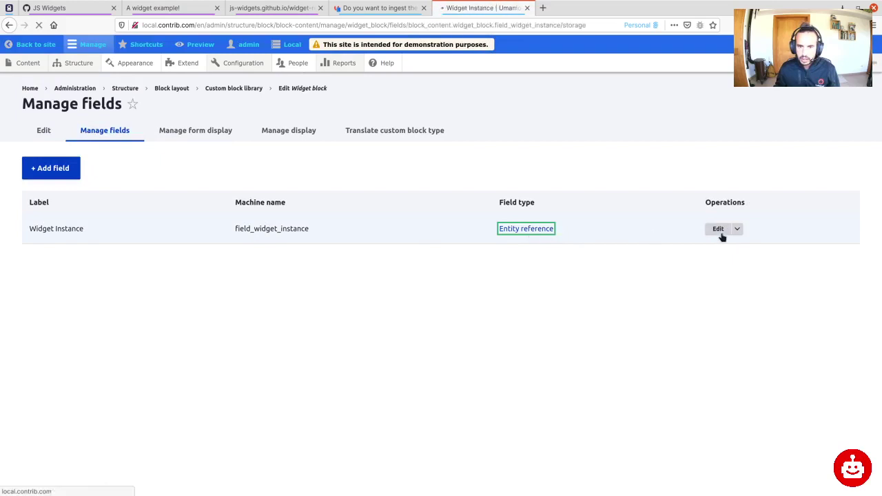
pyautogui.click(77, 203)
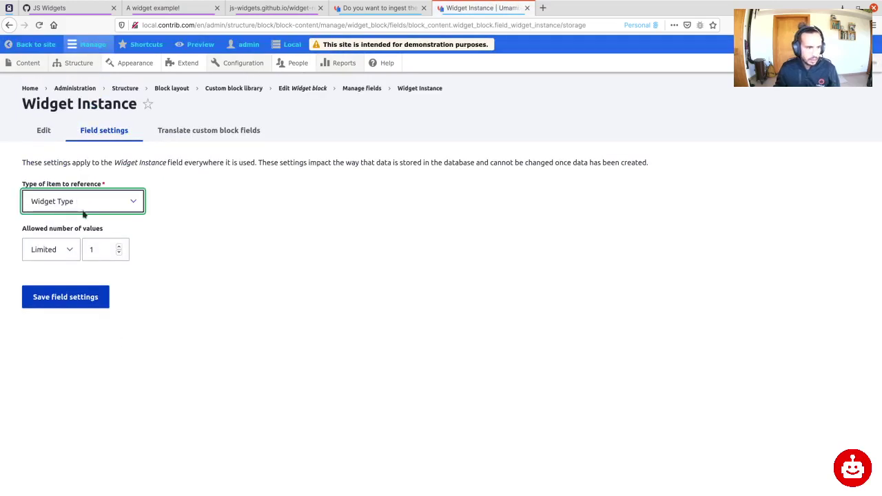
pyautogui.press('Up')
pyautogui.click(77, 293)
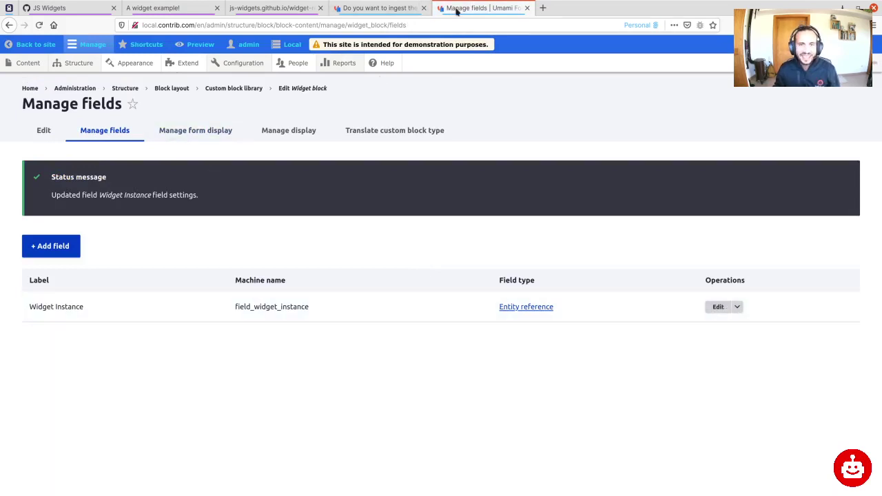
# Step: Save the Widget block type's form display and display settings again, keeping the selected Widget Instance options
pyautogui.click(166, 131)
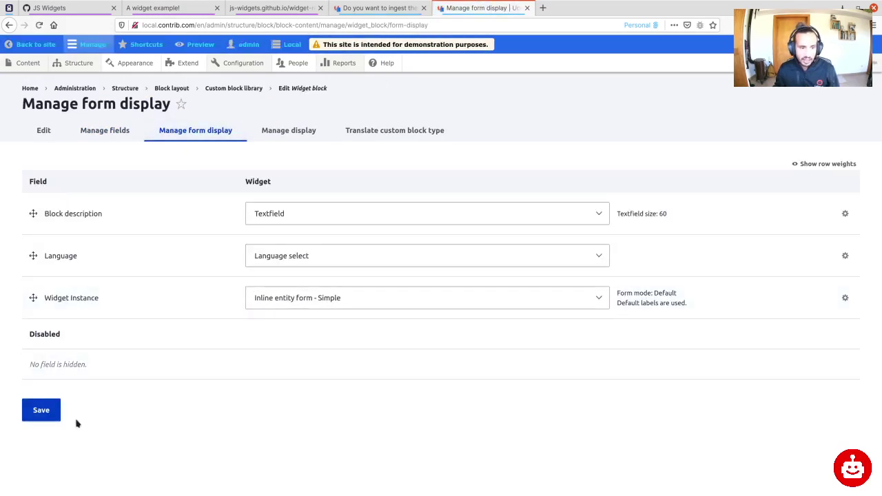
pyautogui.click(55, 418)
pyautogui.click(288, 131)
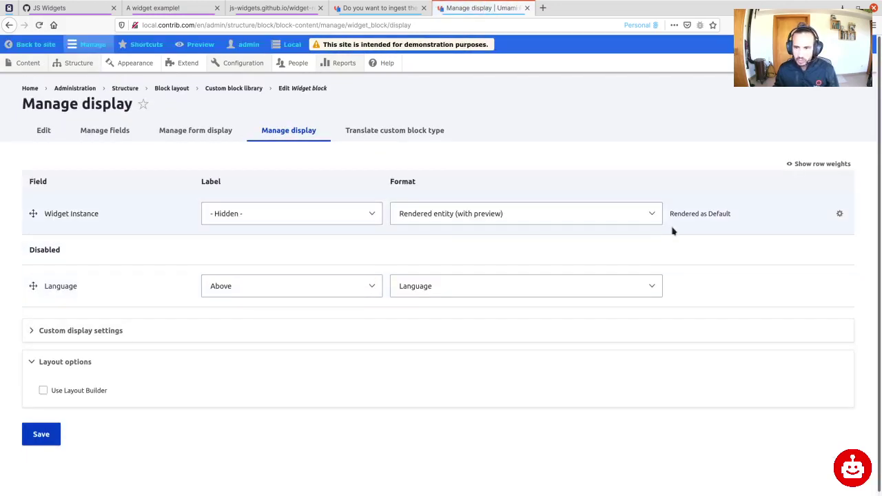
pyautogui.click(42, 434)
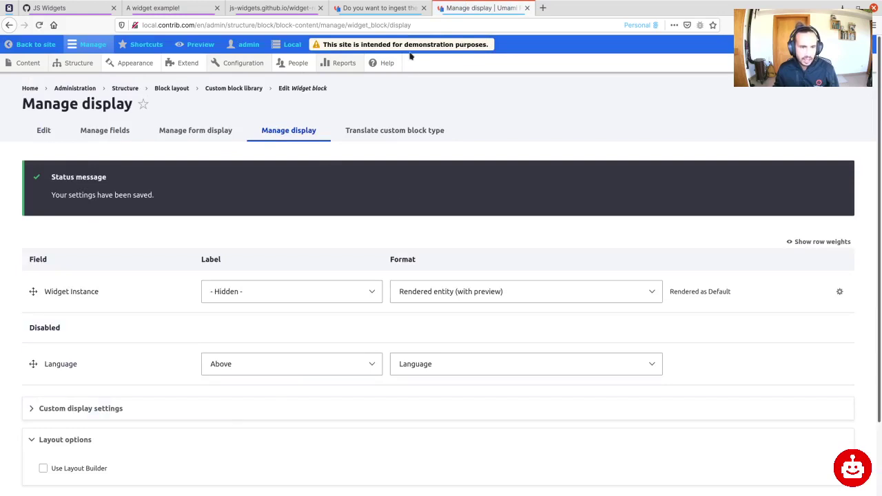
# Step: Close the widget ingestion tab and open the layout of the Widgets test page for editing
pyautogui.click(370, 10)
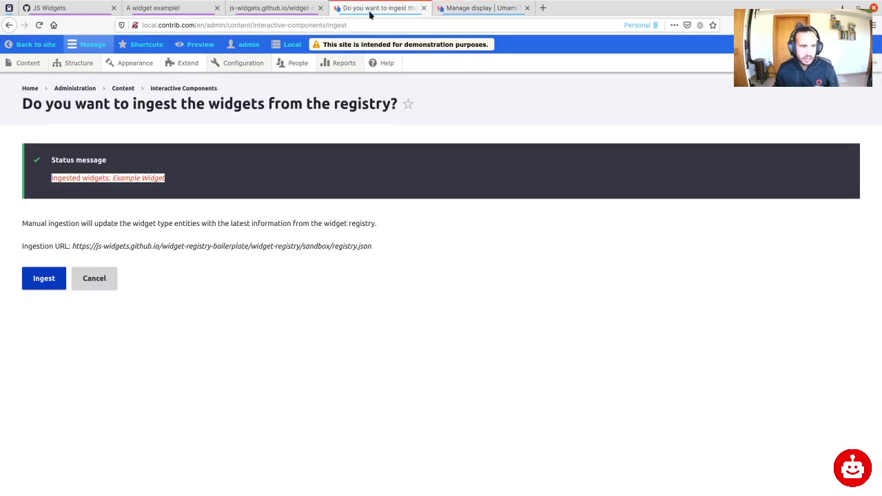
pyautogui.middleClick(375, 10)
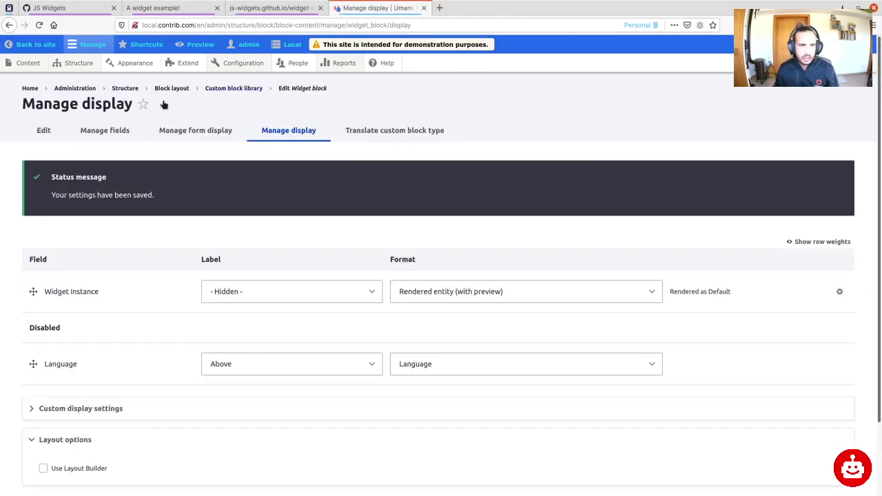
pyautogui.click(28, 63)
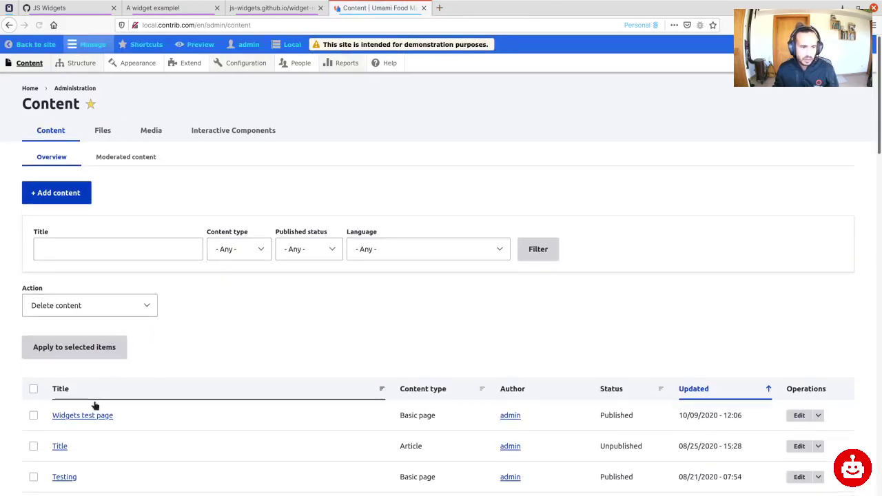
pyautogui.click(92, 415)
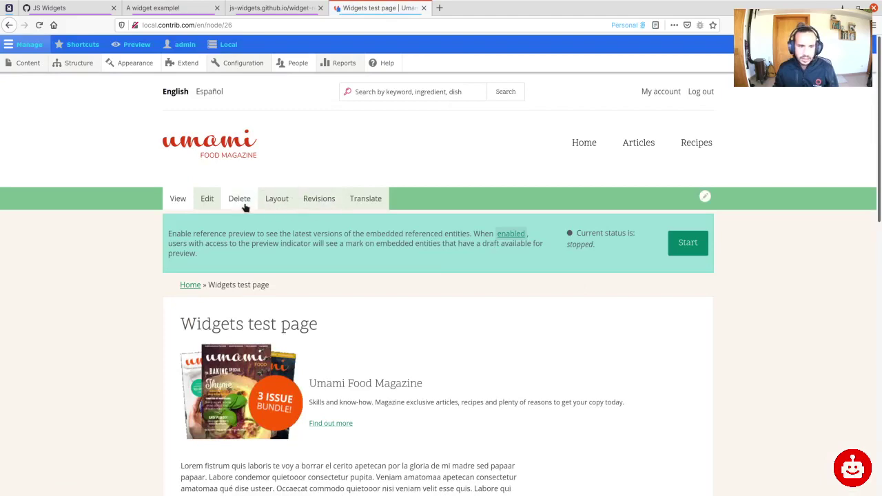
pyautogui.click(273, 198)
pyautogui.scroll(-5, 599, 372)
pyautogui.scroll(-3, 599, 370)
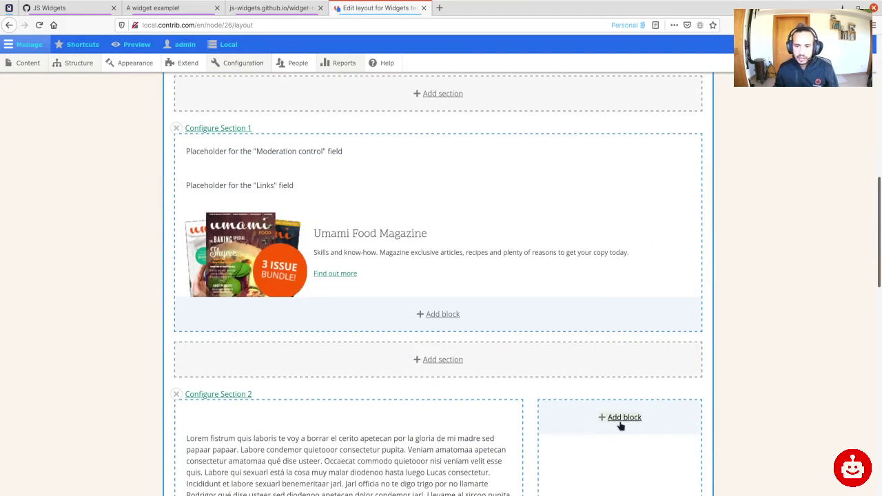
# Step: Start a new custom Widget block in the narrow column of Section 2
pyautogui.click(621, 418)
pyautogui.click(791, 116)
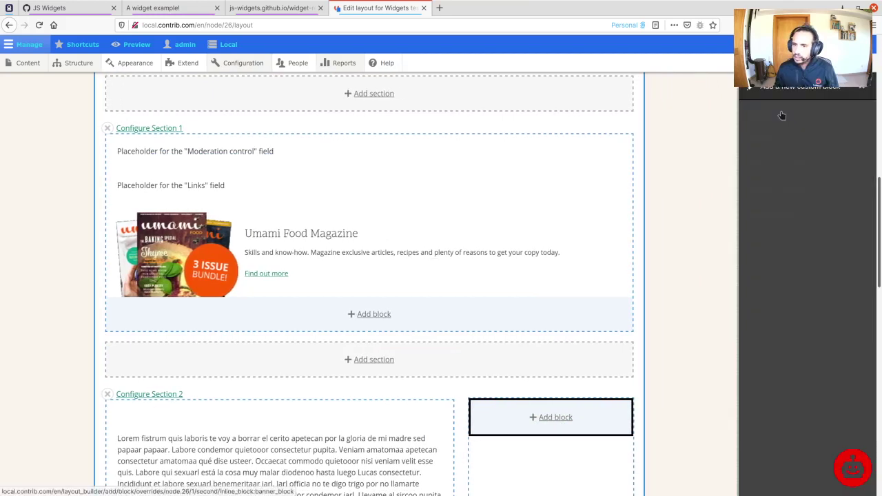
pyautogui.click(772, 215)
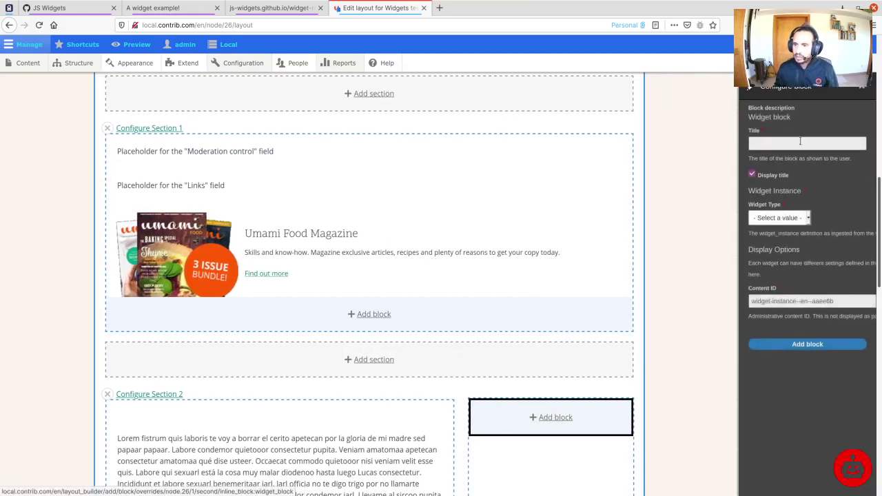
# Step: Title the block "Widget Example" and turn off the display of its title
pyautogui.click(799, 141)
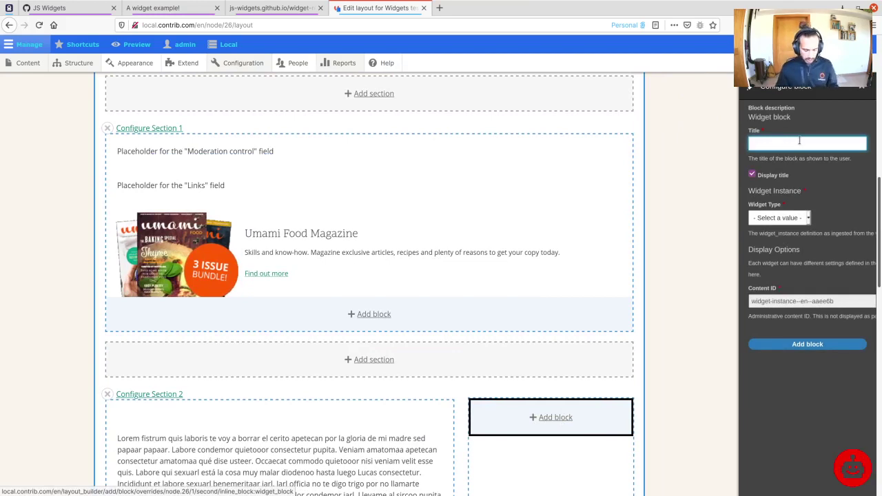
pyautogui.write('Wi')
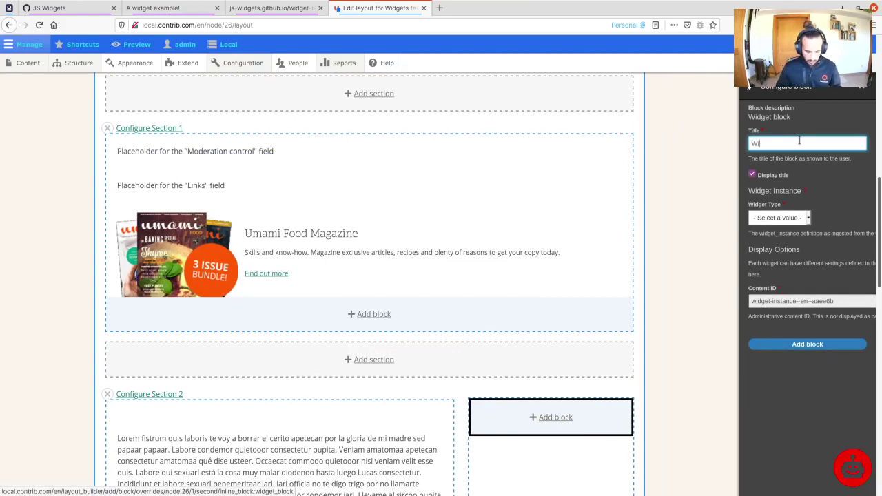
pyautogui.write('dget Es')
pyautogui.press('BackSpace')
pyautogui.write('c')
pyautogui.write('ample')
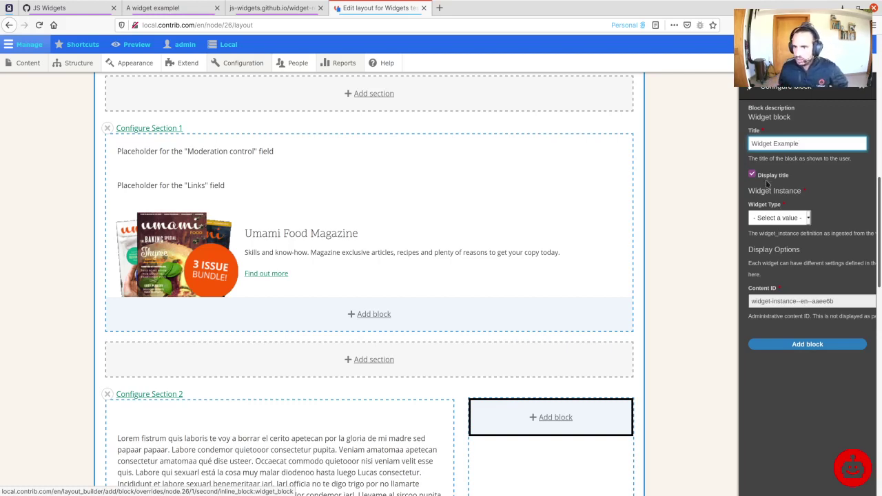
pyautogui.click(769, 176)
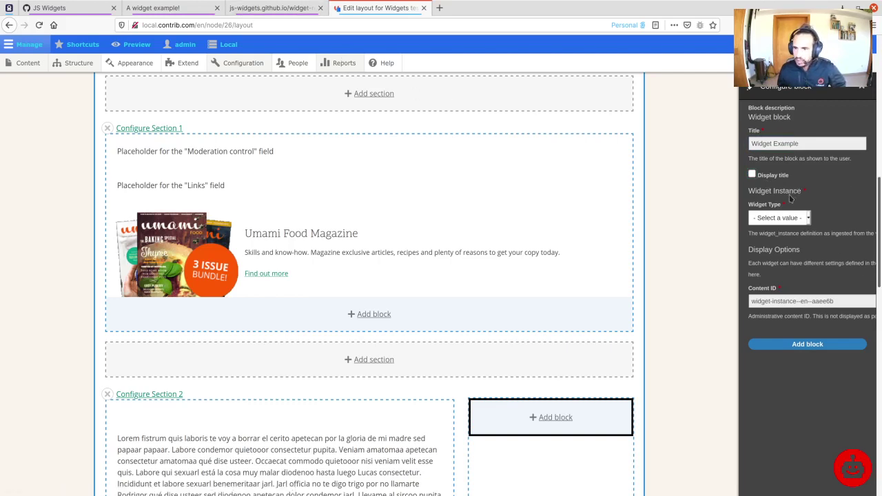
# Step: Add the block with Example Widget as its widget type and "Please, click" as its button text
pyautogui.click(769, 254)
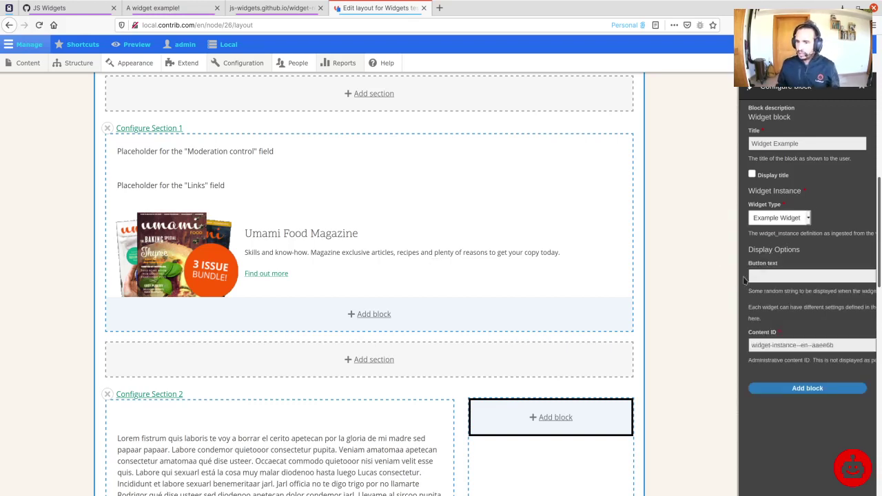
pyautogui.click(764, 276)
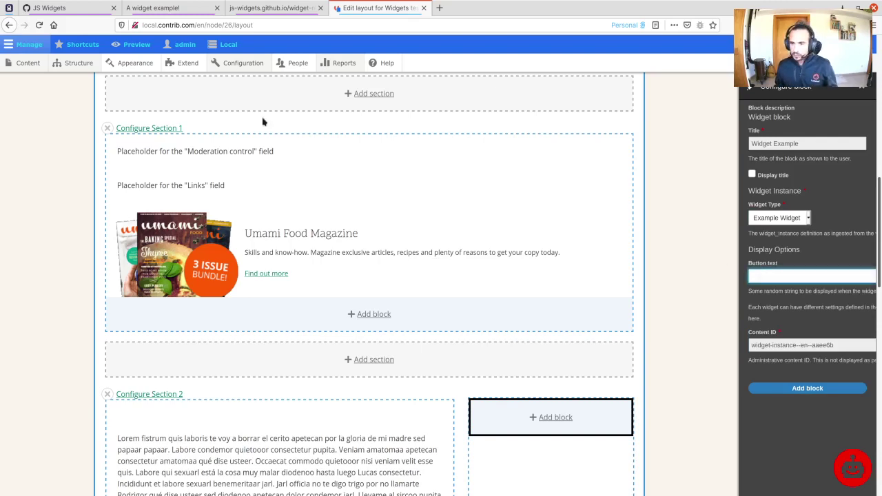
pyautogui.click(169, 8)
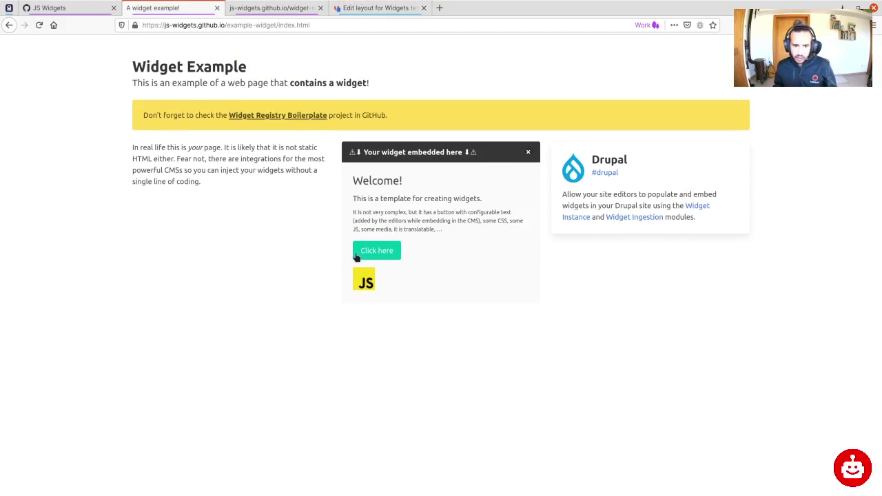
pyautogui.click(396, 10)
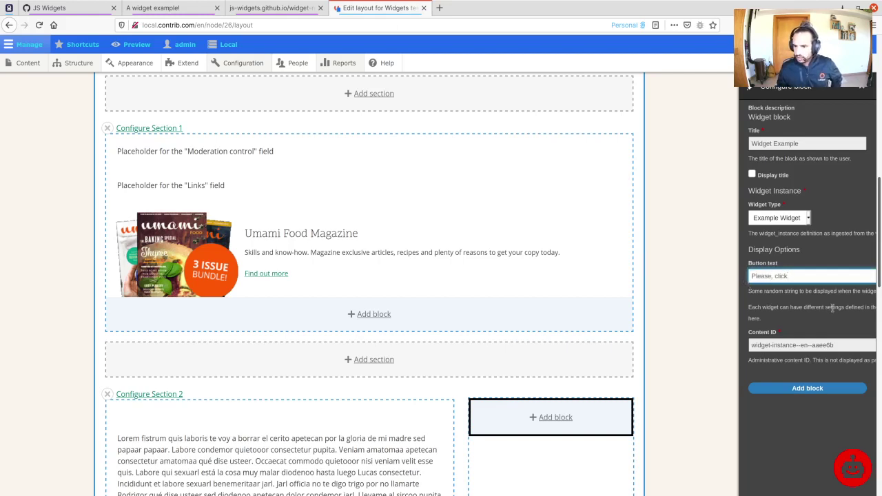
pyautogui.click(794, 389)
# Step: Save the page layout and check the rendered widget beside the body text on the Widgets test page
pyautogui.scroll(-2, 750, 356)
pyautogui.scroll(5, 751, 356)
pyautogui.click(195, 146)
pyautogui.scroll(-4, 685, 298)
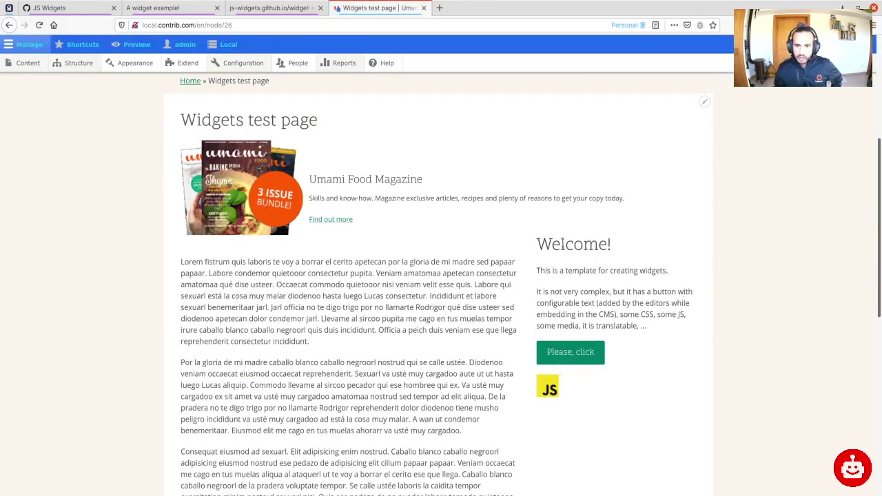
pyautogui.moveTo(547, 248); pyautogui.dragTo(621, 380)
pyautogui.click(625, 384)
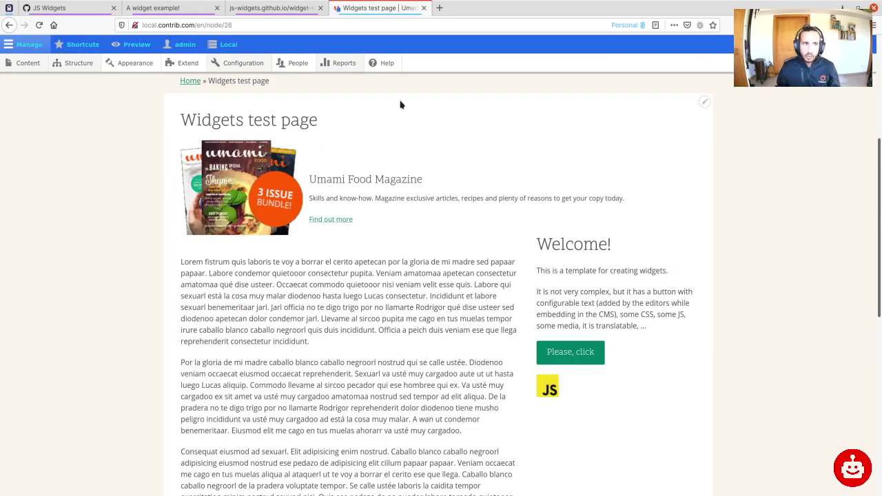
# Step: Open src/components/Widget.jsx in the example-widget repository on GitHub and examine the widget's markup and button text attribute
pyautogui.click(179, 14)
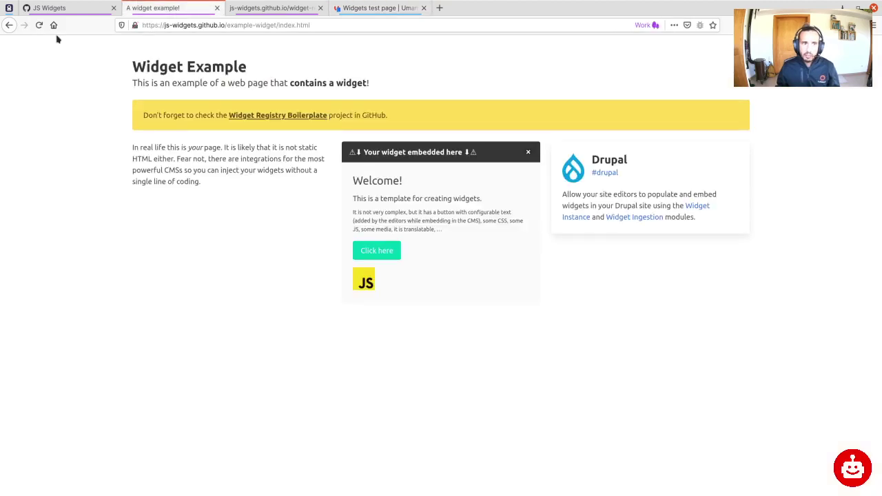
pyautogui.click(9, 25)
pyautogui.scroll(5, 218, 215)
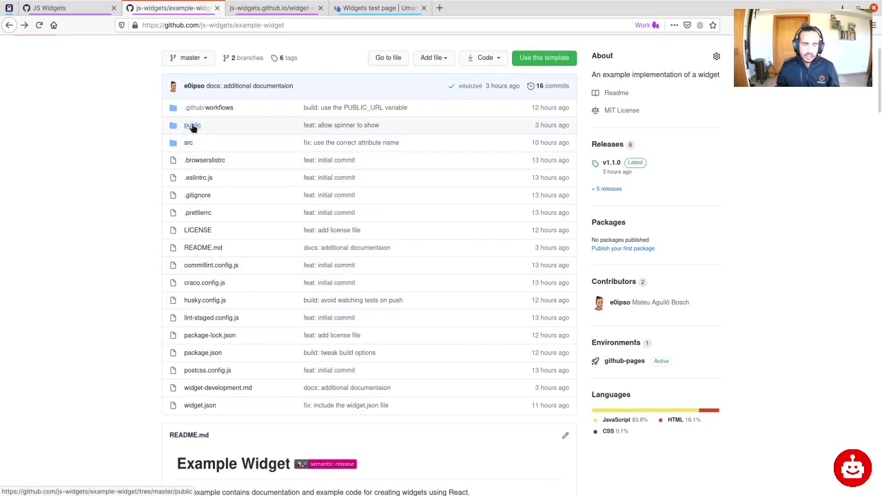
pyautogui.click(213, 166)
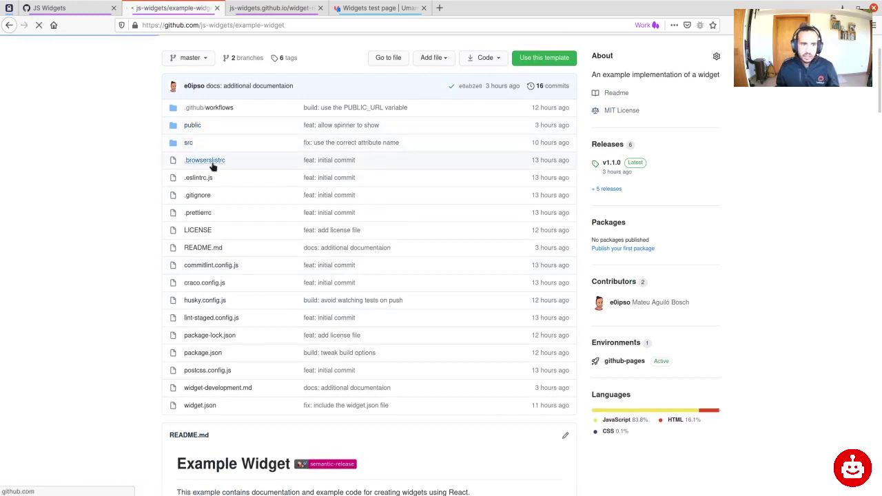
pyautogui.click(196, 224)
pyautogui.click(207, 206)
pyautogui.scroll(-3, 275, 359)
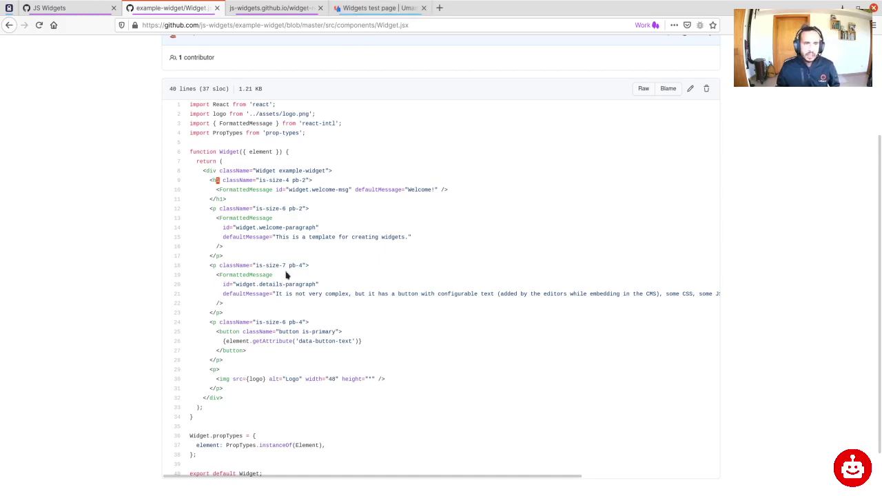
pyautogui.scroll(3, 284, 265)
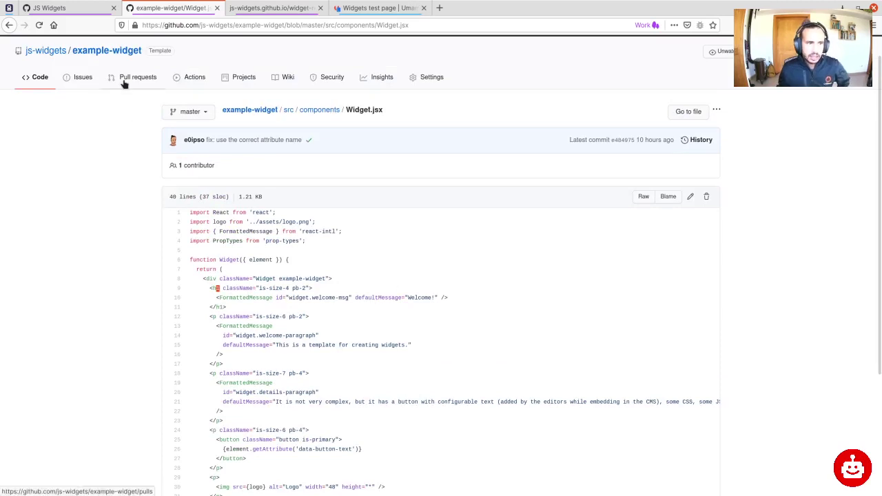
# Step: Read the metadata directory's README in the widget-registry-boilerplate repository about publishing widget versions, and return to the Widgets test page
pyautogui.click(29, 78)
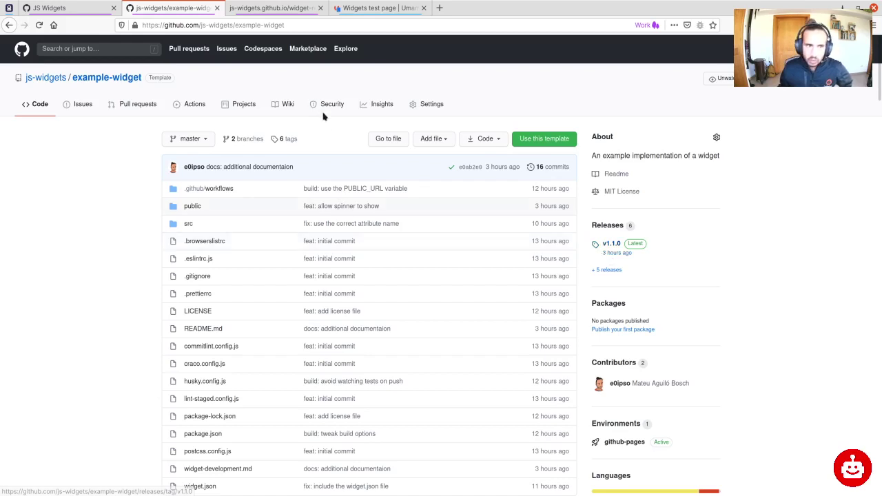
pyautogui.click(60, 79)
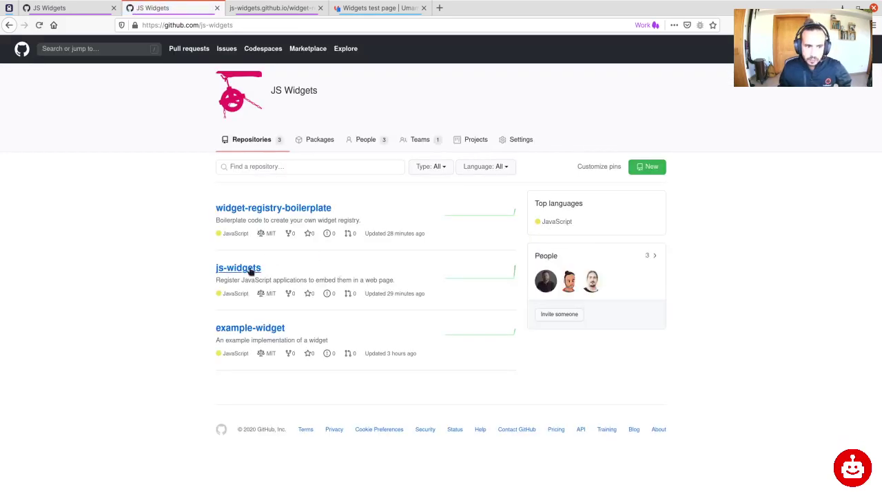
pyautogui.click(268, 210)
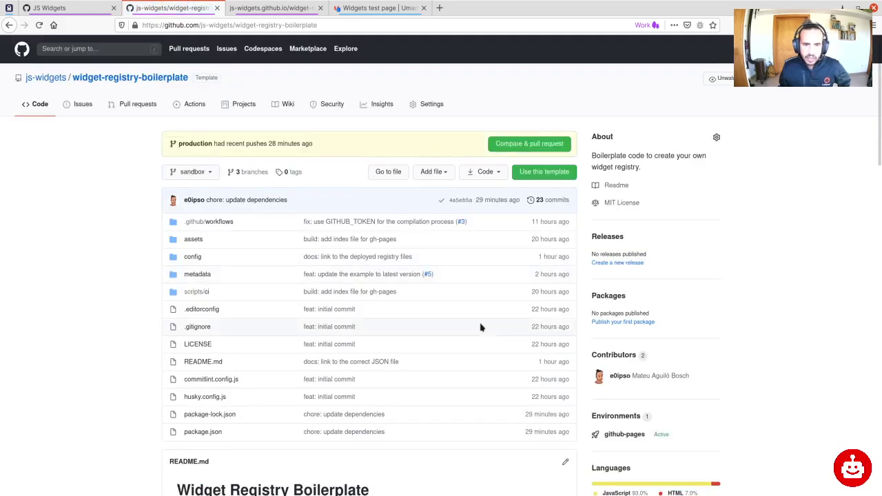
pyautogui.scroll(-2, 414, 309)
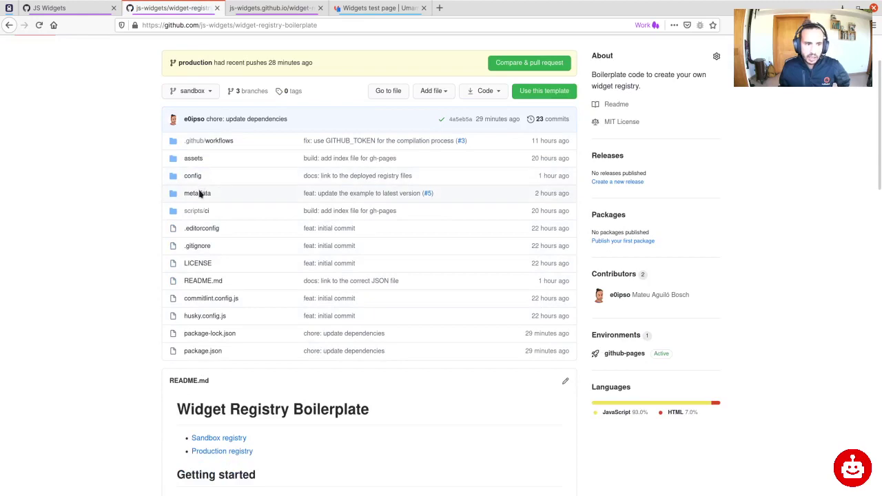
pyautogui.click(200, 195)
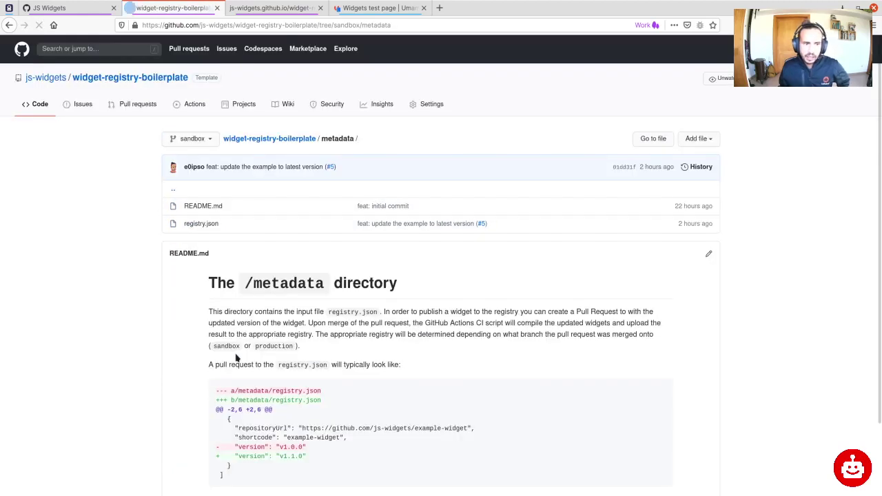
pyautogui.scroll(-2, 235, 357)
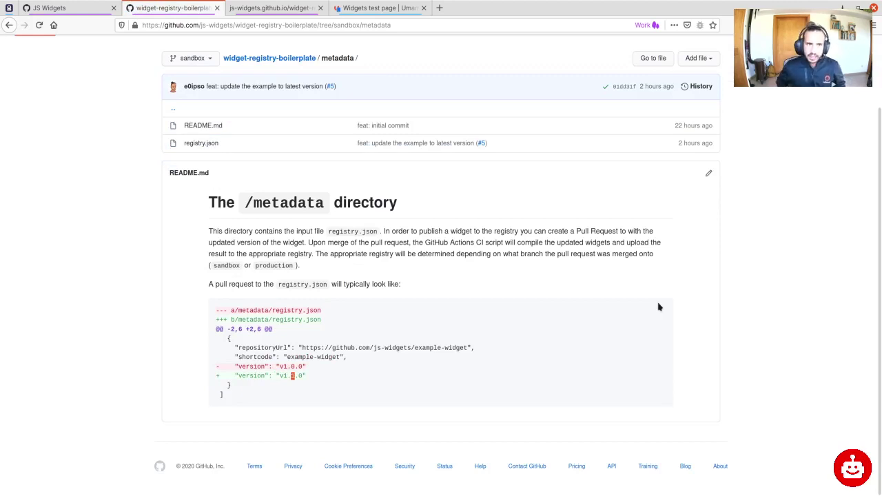
pyautogui.scroll(2, 437, 241)
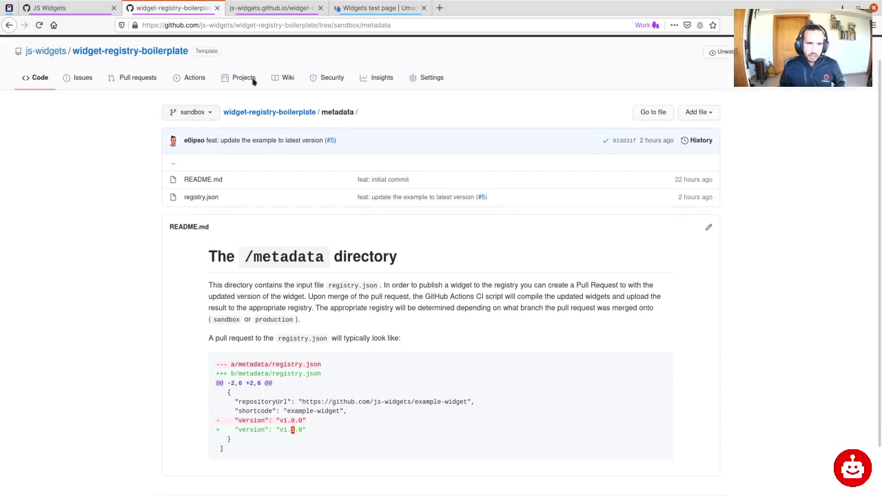
pyautogui.click(359, 8)
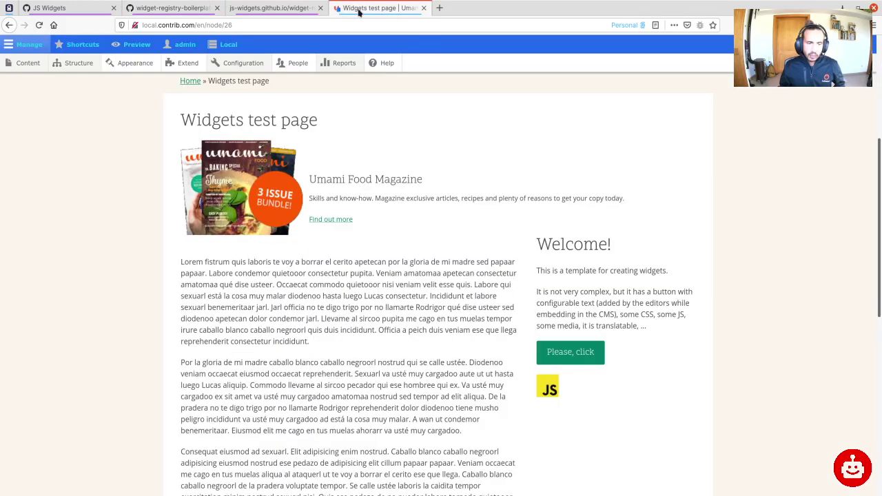